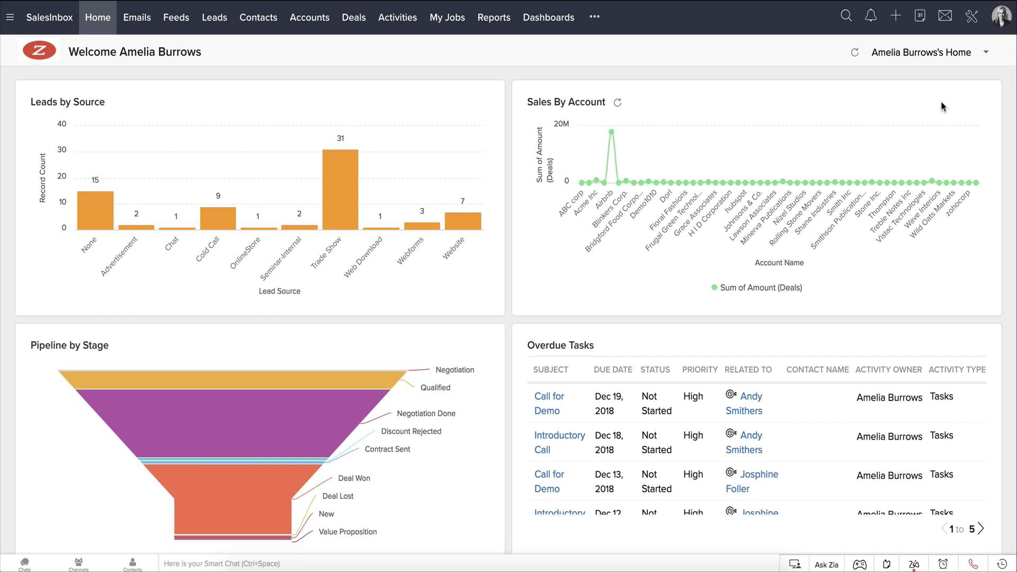
Step: Open the Deals module's Layouts page from Setup's Modules and Fields
click(972, 17)
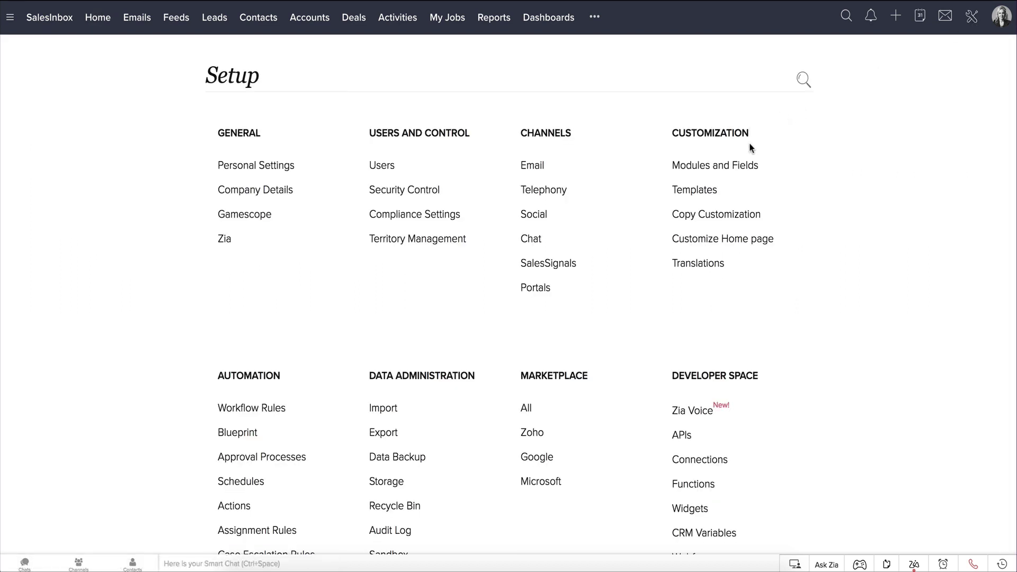
click(748, 166)
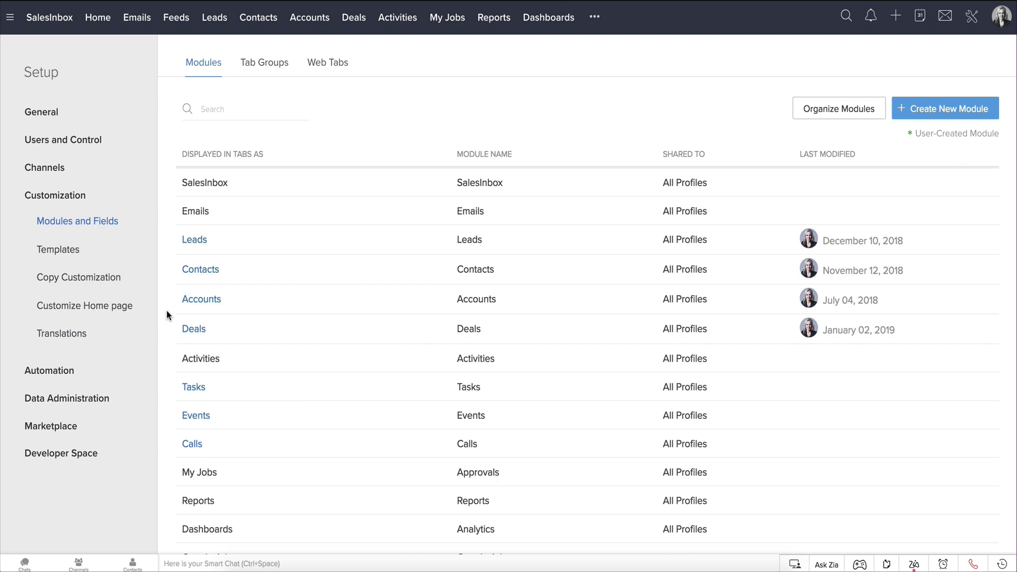
click(222, 329)
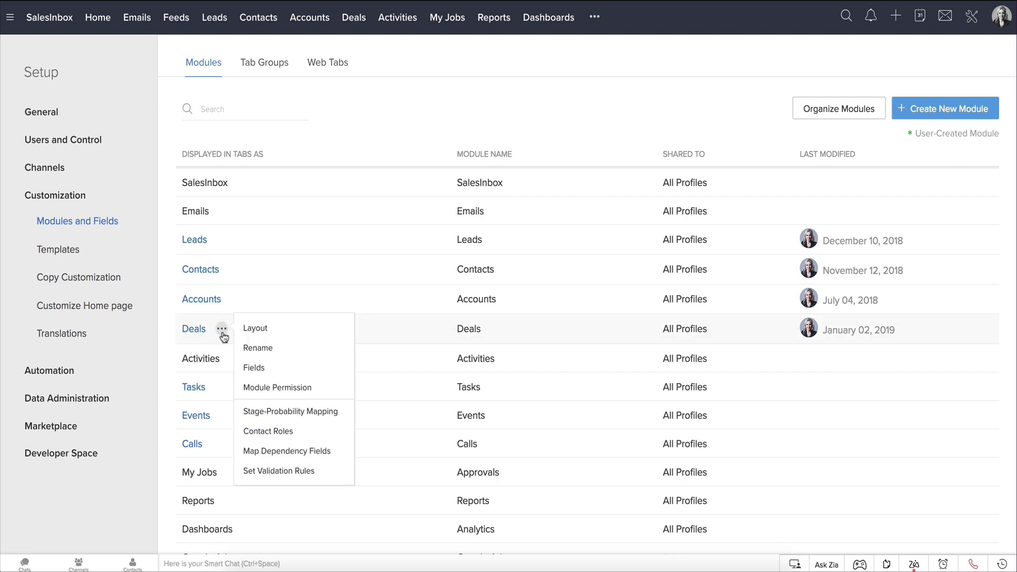
click(262, 332)
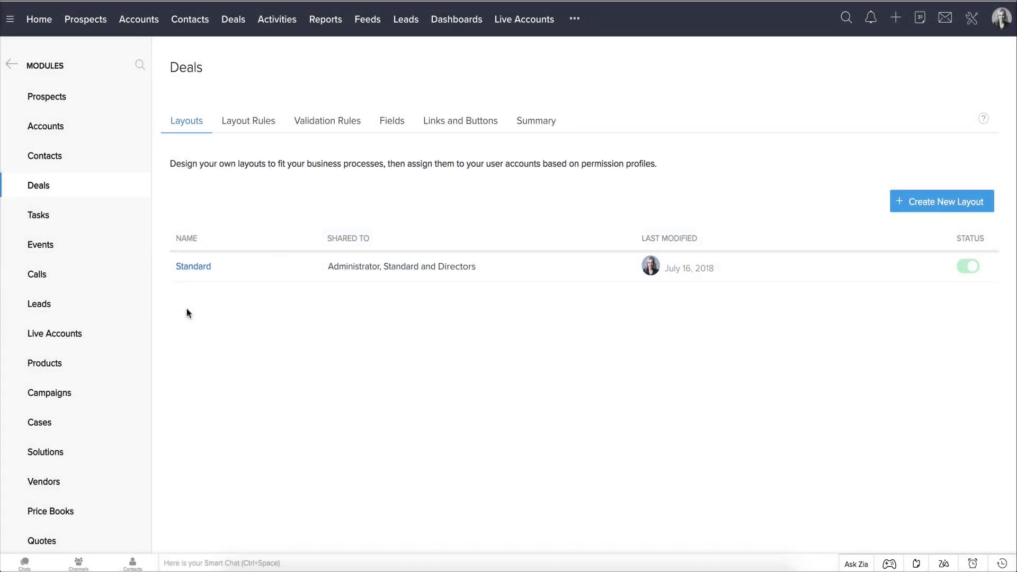
Step: Open the Deals Standard layout and rename it to 'Sales' from its settings menu
click(190, 267)
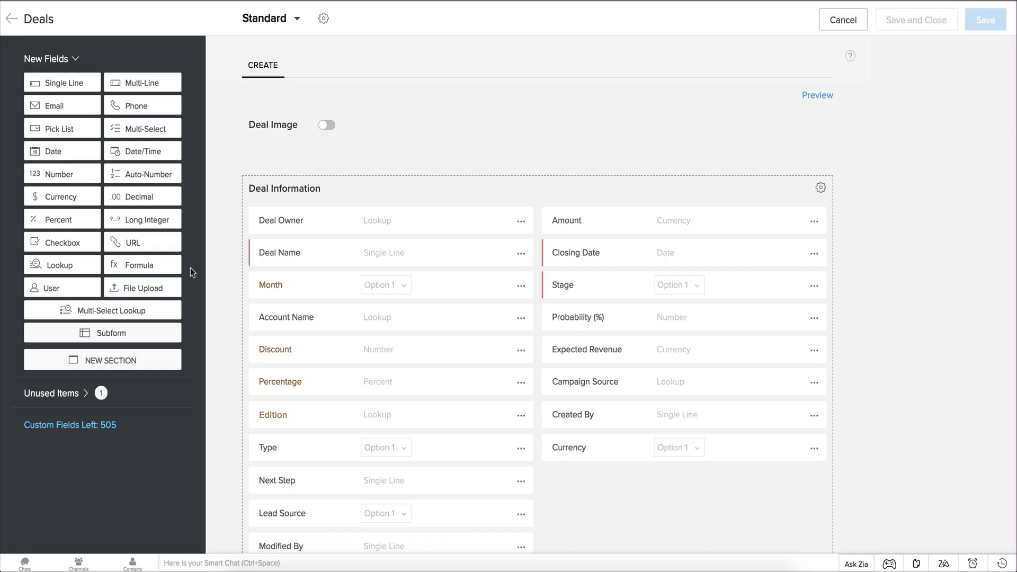
click(323, 21)
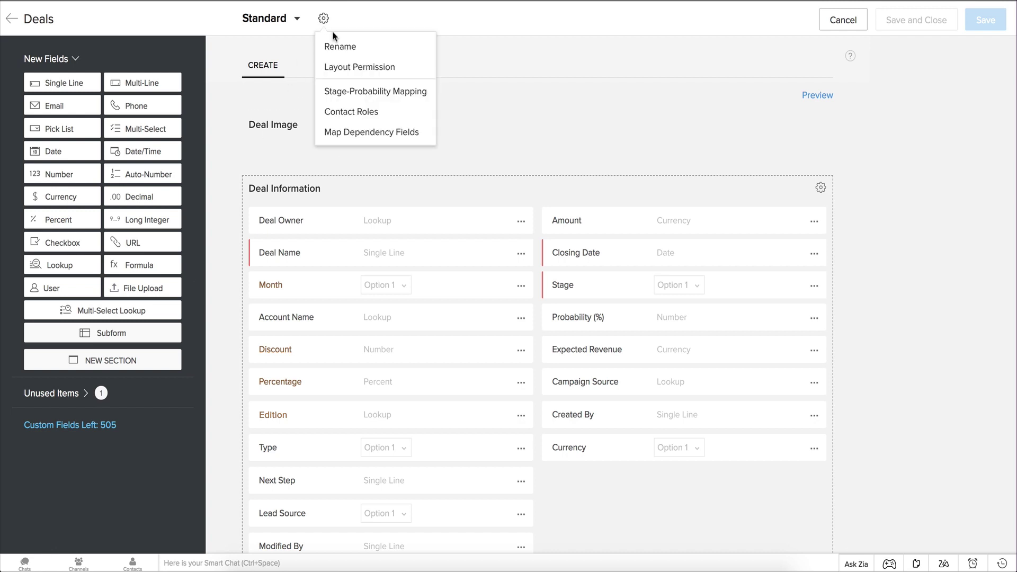
click(340, 47)
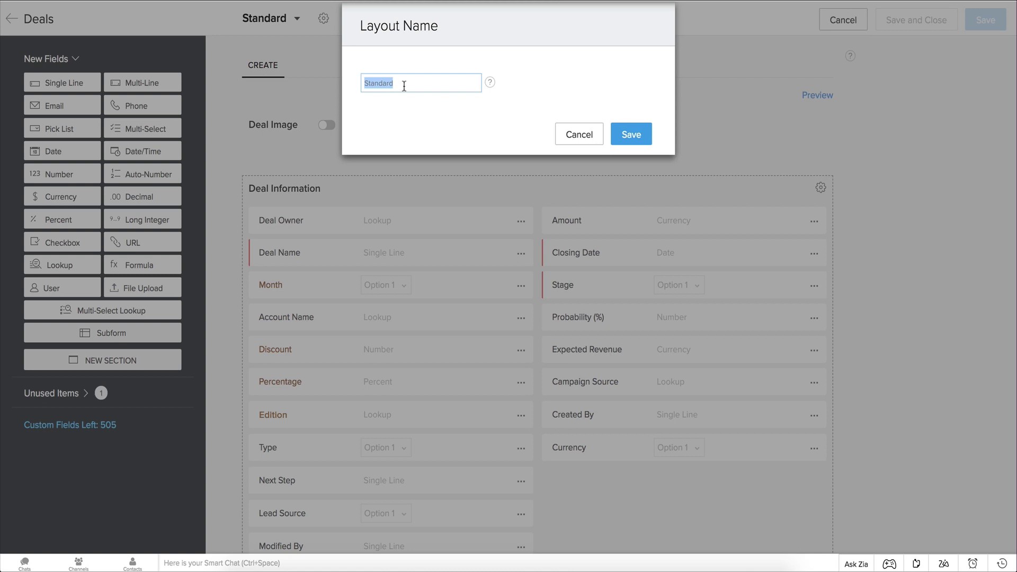
click(623, 139)
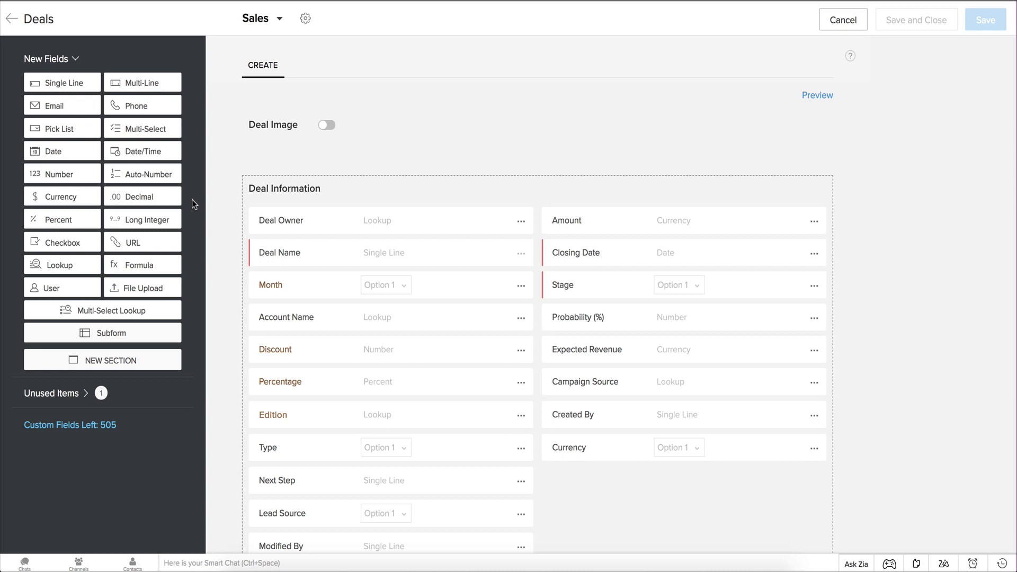
Step: Add a Product pick list with Microwave Oven, Refrigerator, Washing machine and Television options
drag(65, 130, 278, 283)
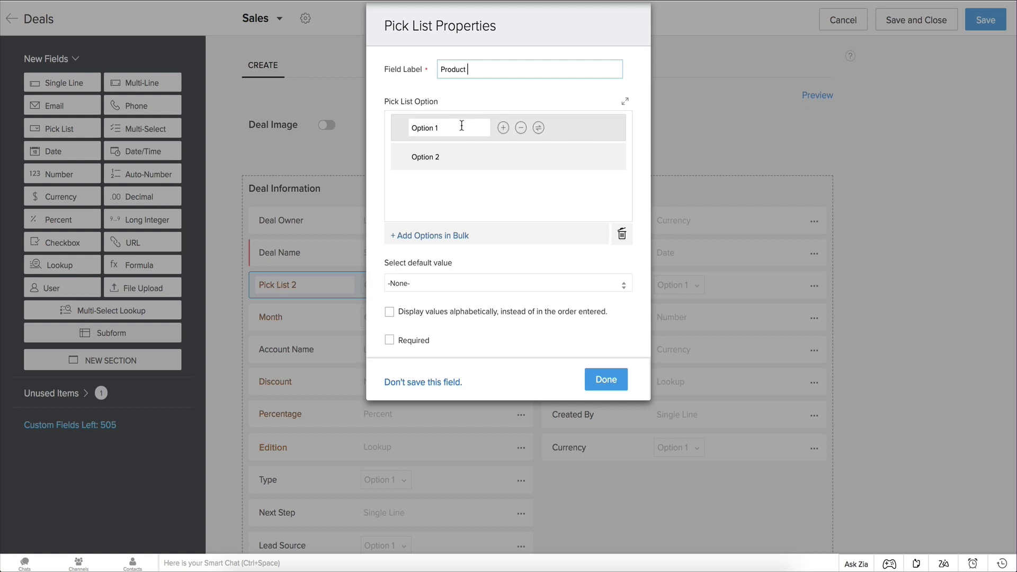
drag(462, 127, 361, 121)
text(Microwave Oven)
key(Tab)
text(Refrigerator)
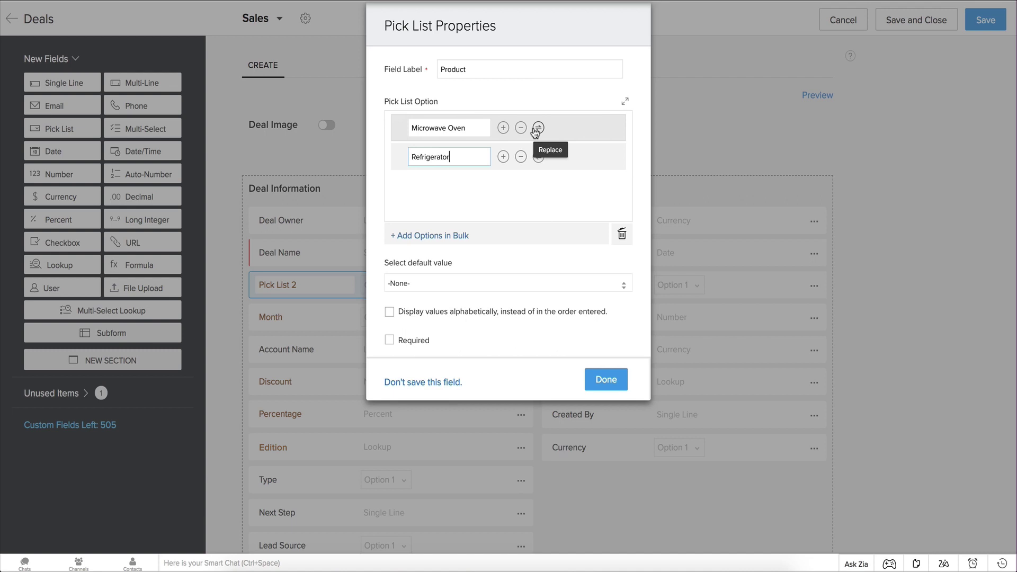
click(503, 157)
text(Washing machine)
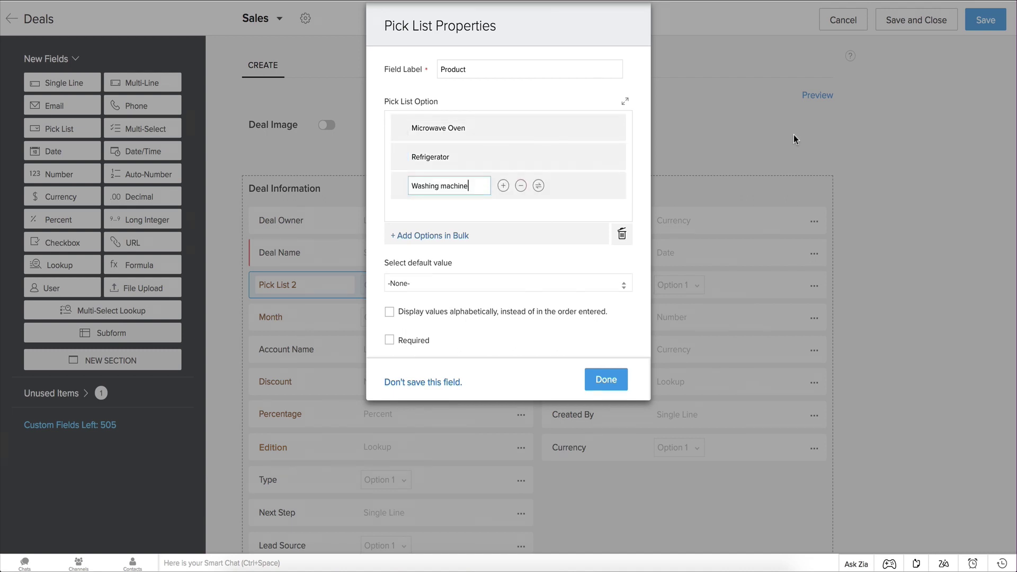
key(Return)
text(Television)
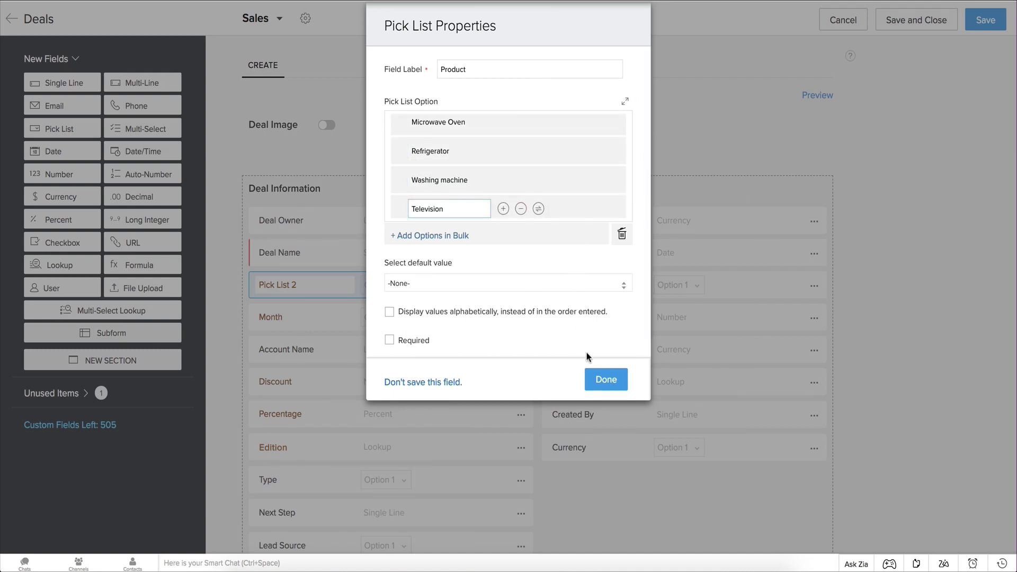
click(606, 380)
Step: Add Brand and Model pick lists below Month and Account Name
drag(53, 136, 295, 351)
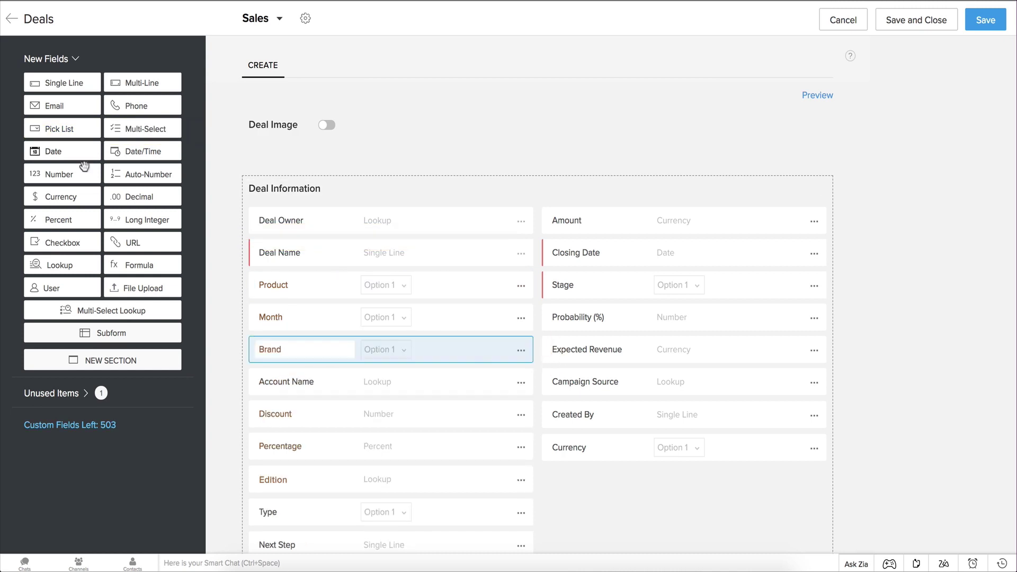
drag(63, 130, 289, 424)
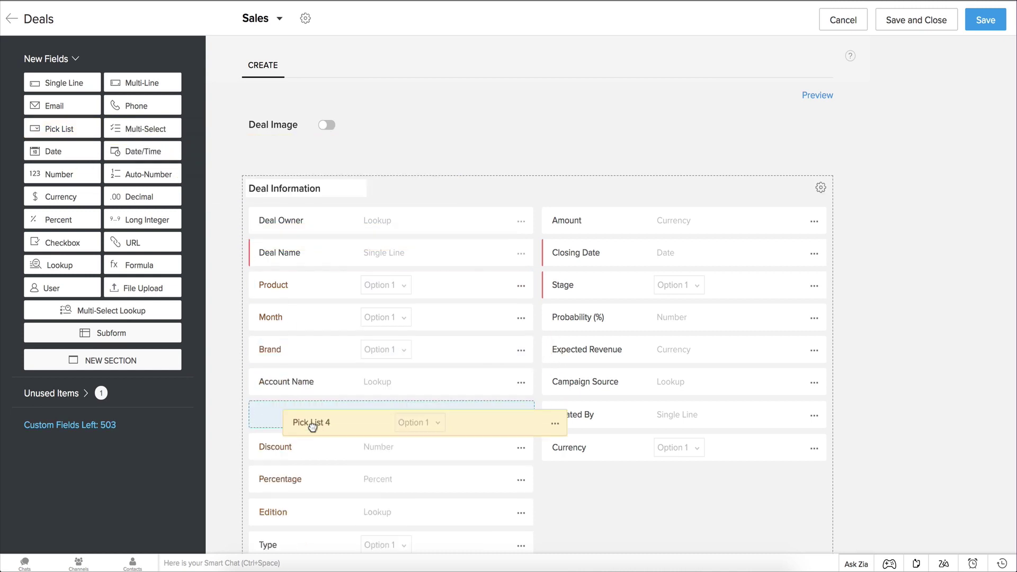
drag(288, 424, 288, 418)
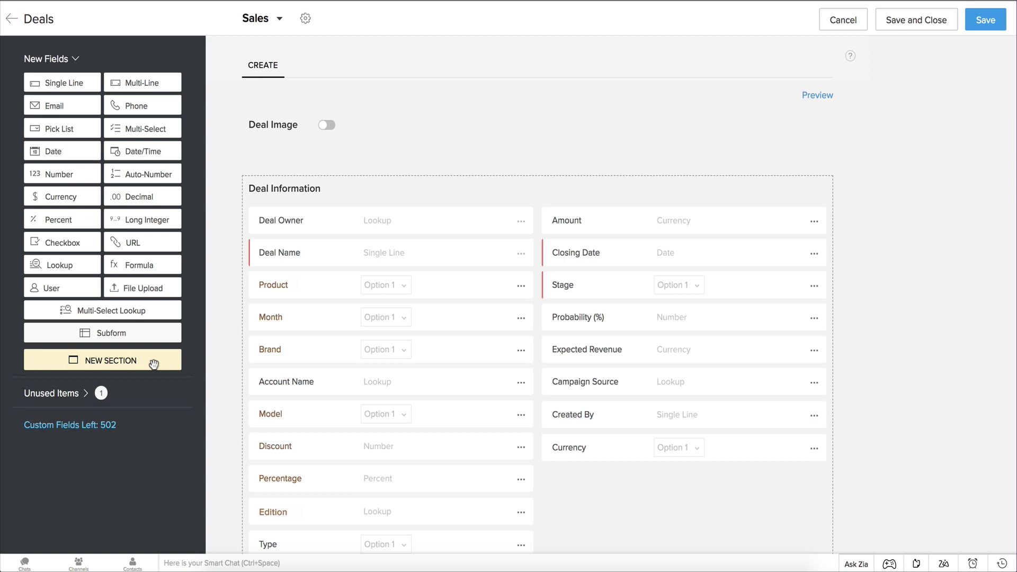
Step: Add a new section named 'Address Information' below Deal Information
drag(153, 363, 377, 352)
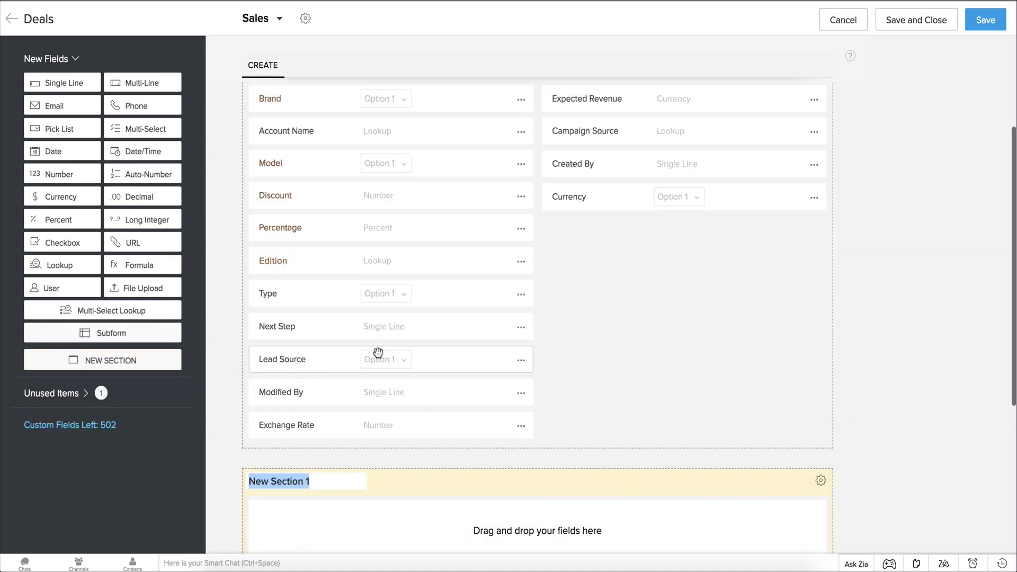
scroll(392, 440, down, 2)
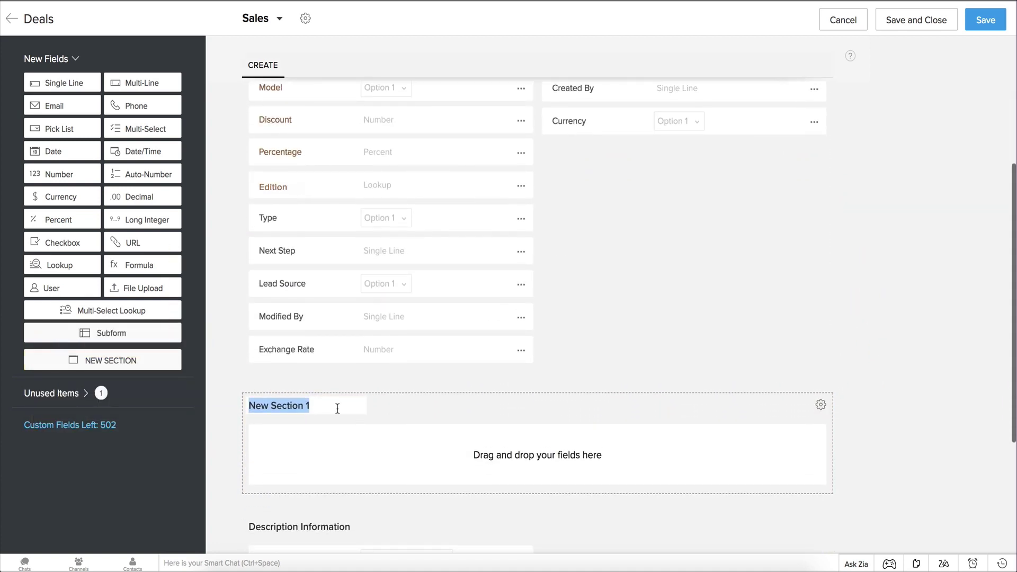
text(Address Information)
click(366, 456)
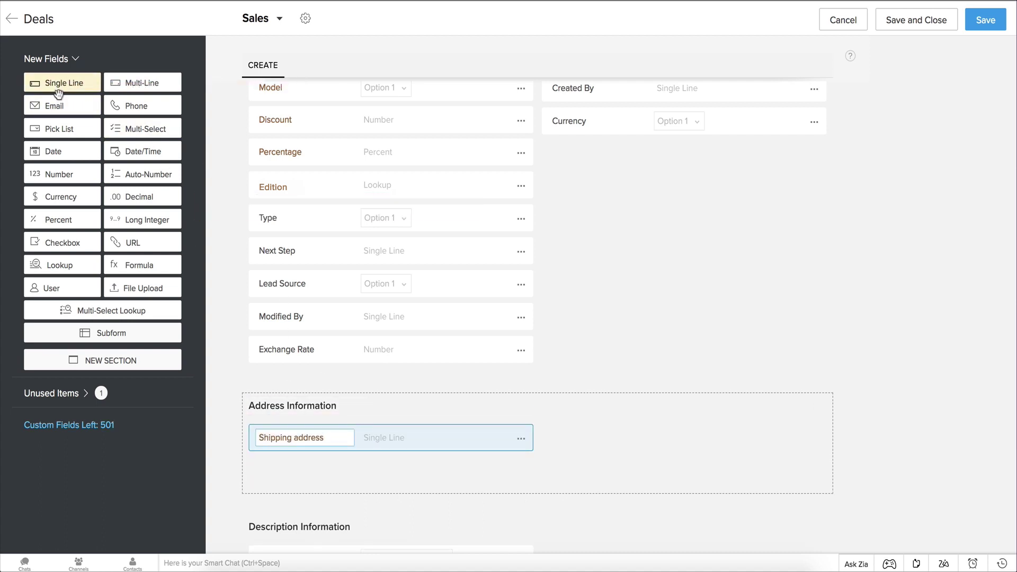
Step: Add City, State, Billing address, Billing City and Billing State fields to the new section
drag(42, 91, 254, 466)
text(City)
drag(58, 84, 259, 498)
text(State)
drag(75, 91, 577, 449)
text(Billing address)
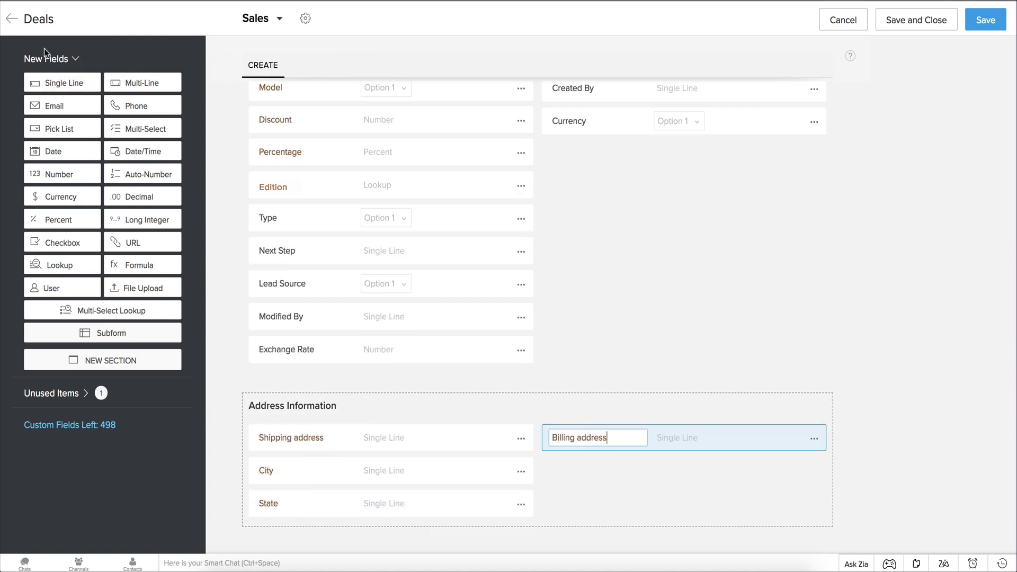
drag(56, 85, 609, 522)
text(Billing City)
text(Billing State)
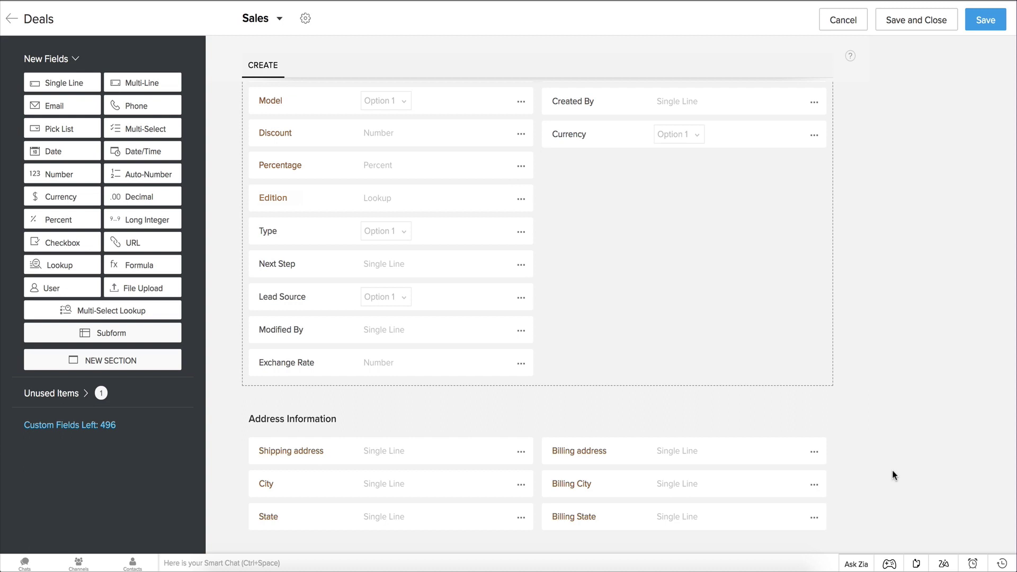
scroll(752, 255, up, 4)
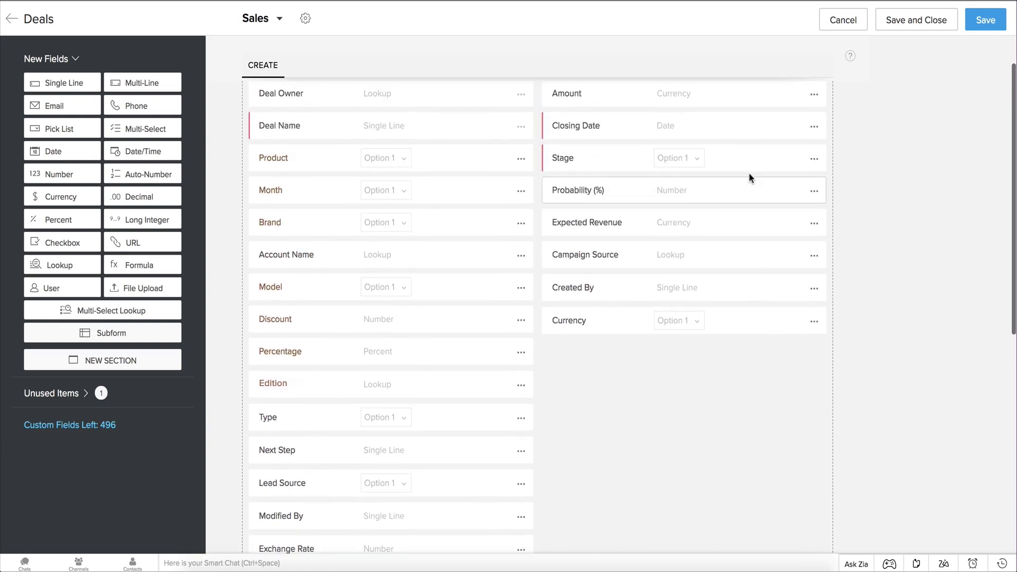
Step: Rename the first five stages to Order Received, Stock check, Quote generated, Order Confirmed, Quality Check
click(814, 160)
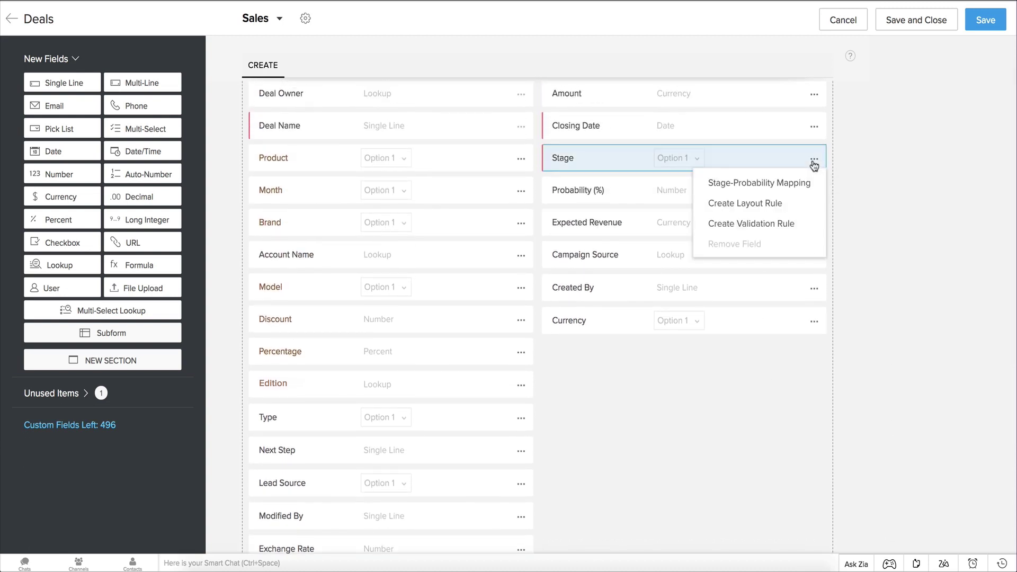
click(789, 183)
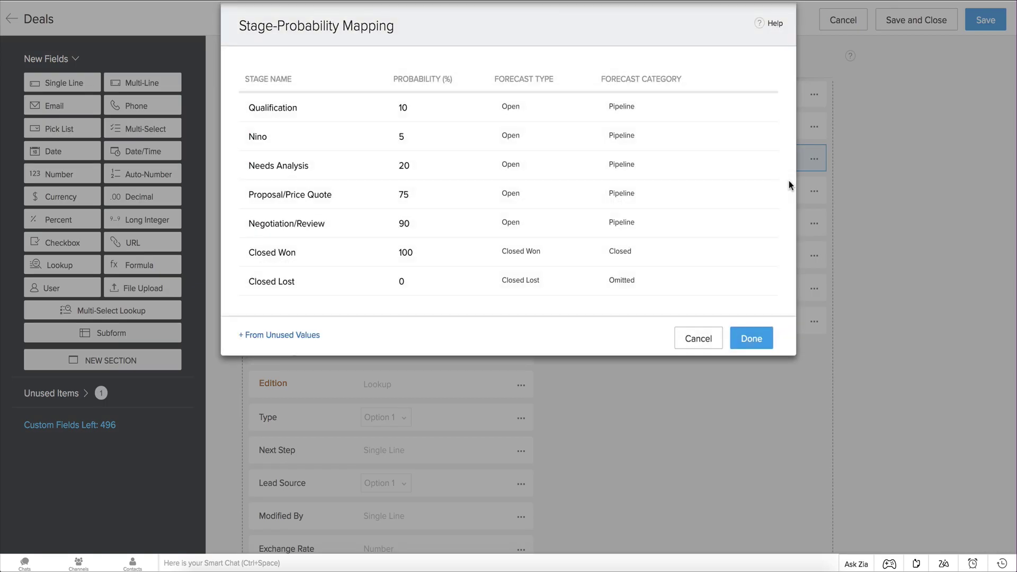
click(286, 107)
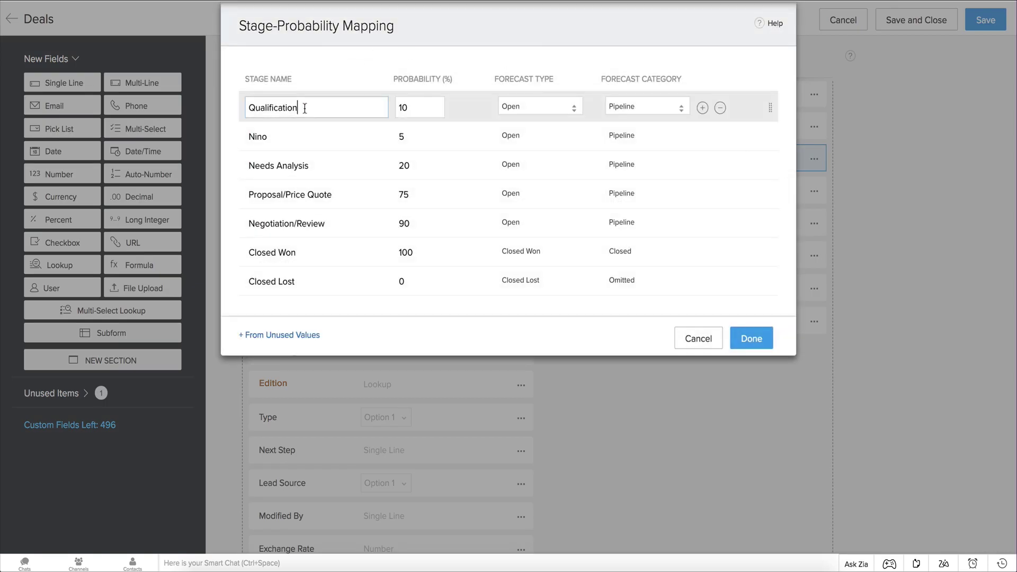
drag(298, 107, 218, 111)
text(Order Received)
click(272, 149)
text(Stock check)
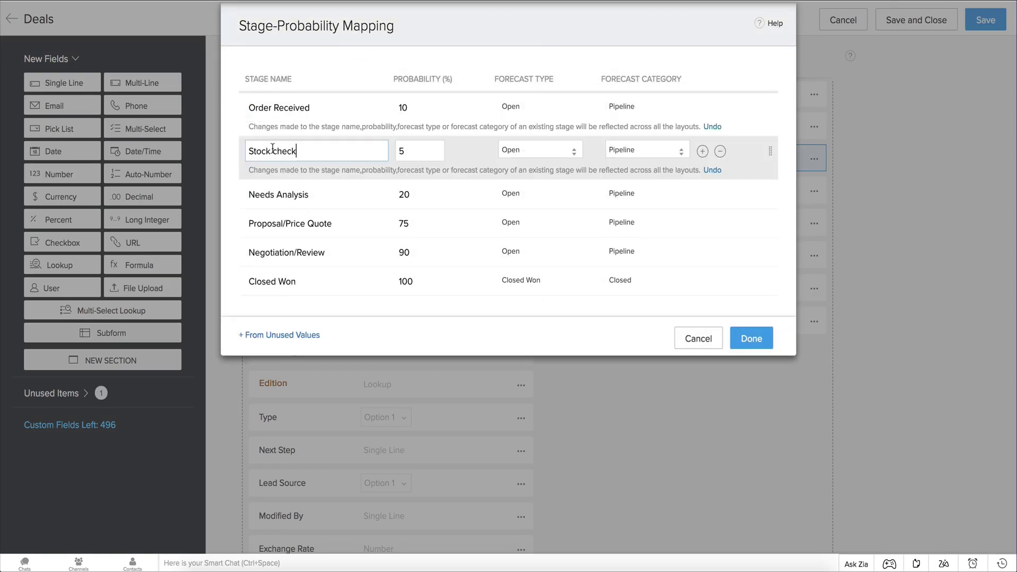
click(273, 195)
text(Quote generated)
click(270, 237)
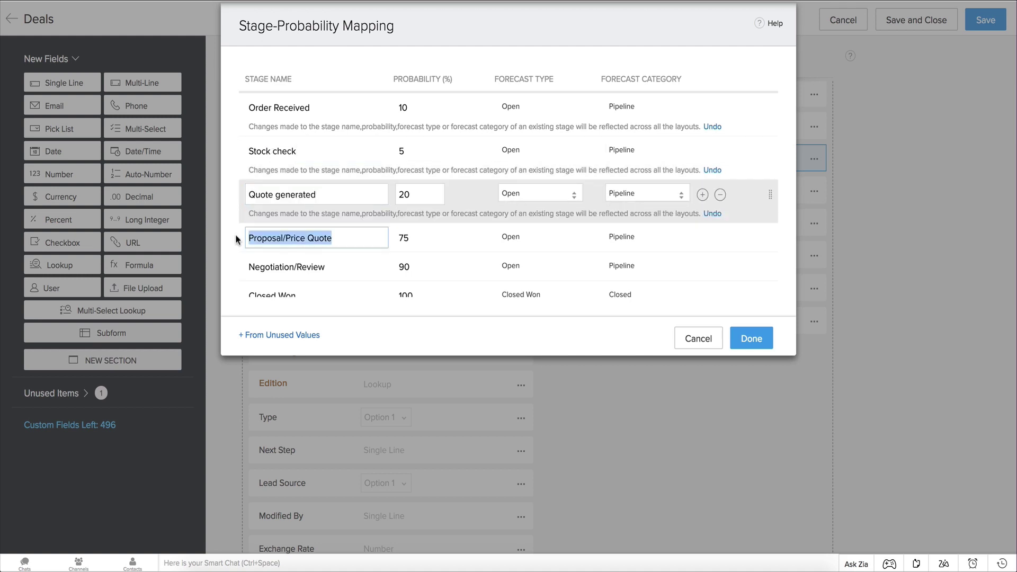
text(Order Confirmed)
click(286, 281)
drag(324, 281, 245, 277)
text(Quality Check)
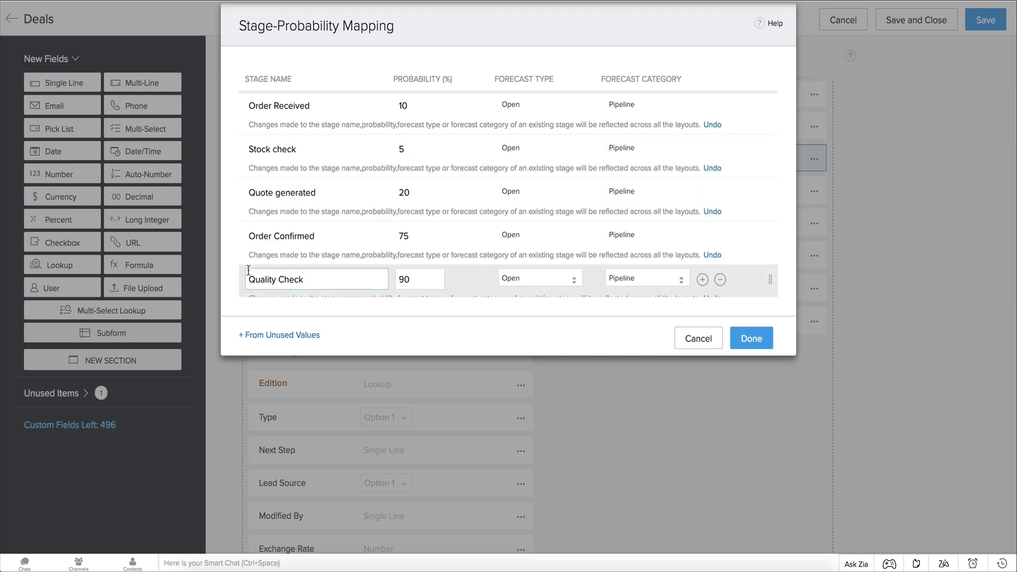
Step: Rename the remaining stages to Order Lost/Cancelled, Bill Issued, Delivery and Feedback, then save the layout
scroll(249, 271, down, 2)
scroll(248, 271, down, 2)
click(317, 208)
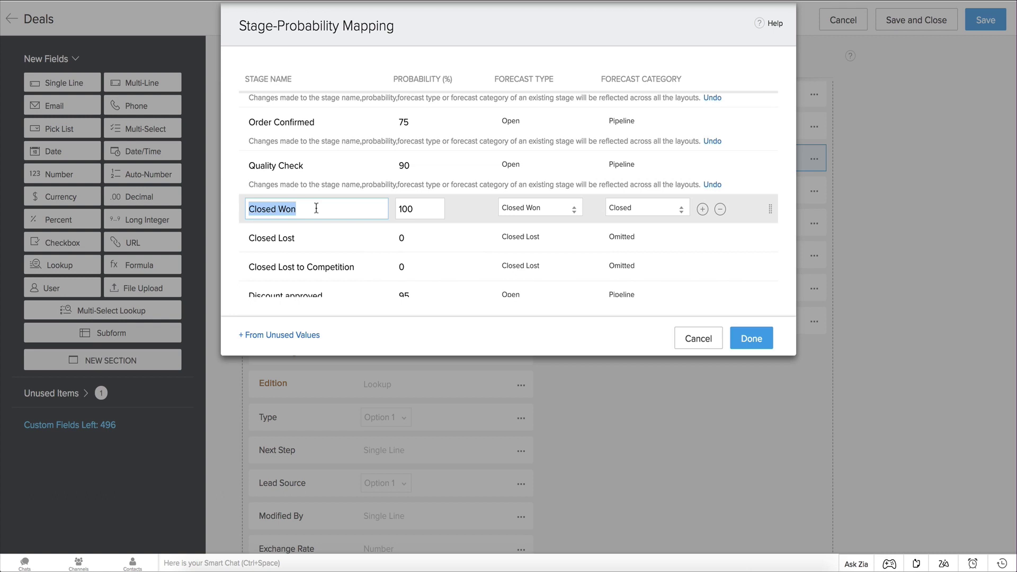
text(Order Lost/Cancelled)
click(298, 252)
text(Bill Issued)
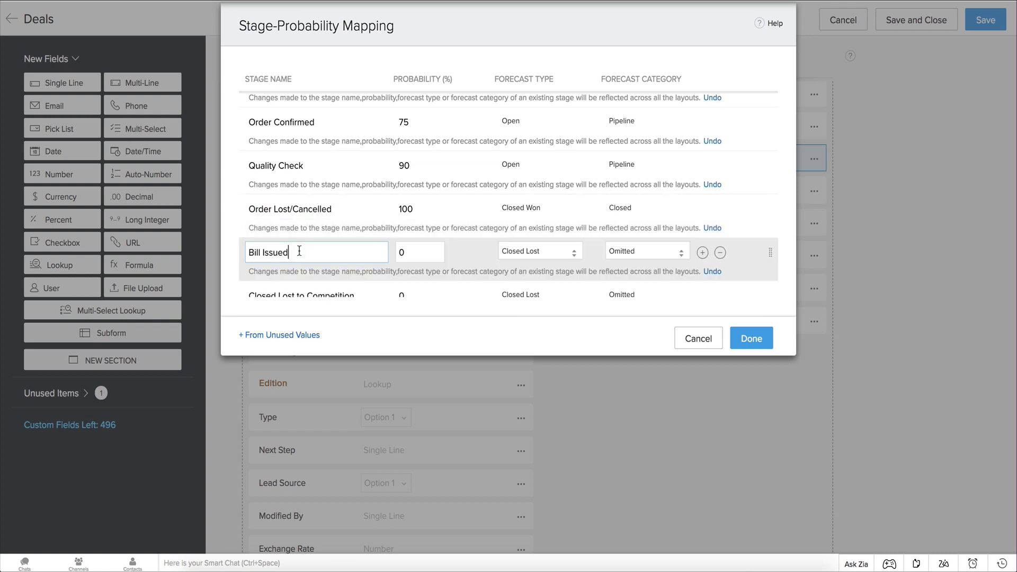
click(359, 295)
scroll(358, 286, down, 2)
drag(336, 200, 247, 202)
text(Delivery)
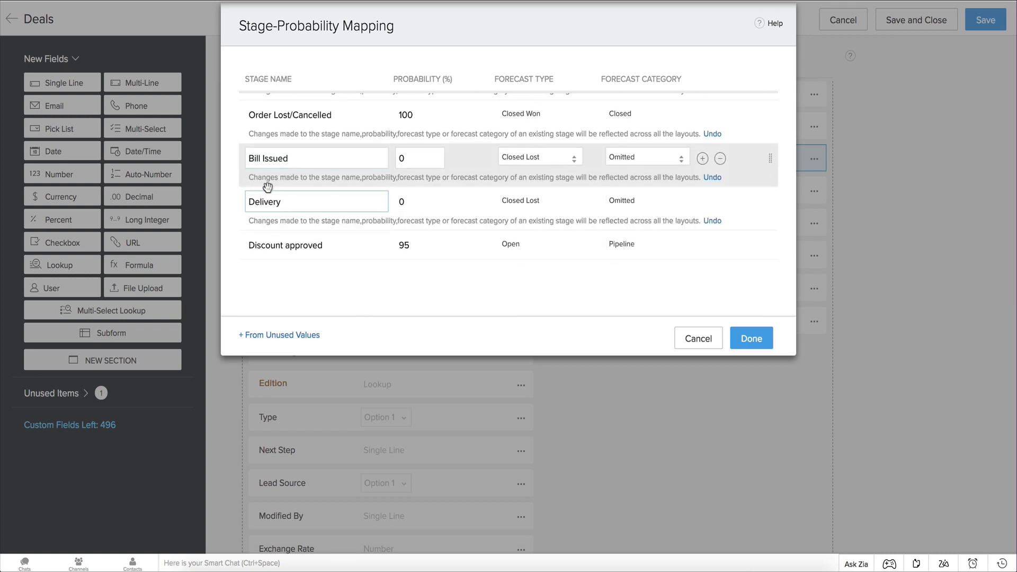
click(248, 246)
text(Feedback)
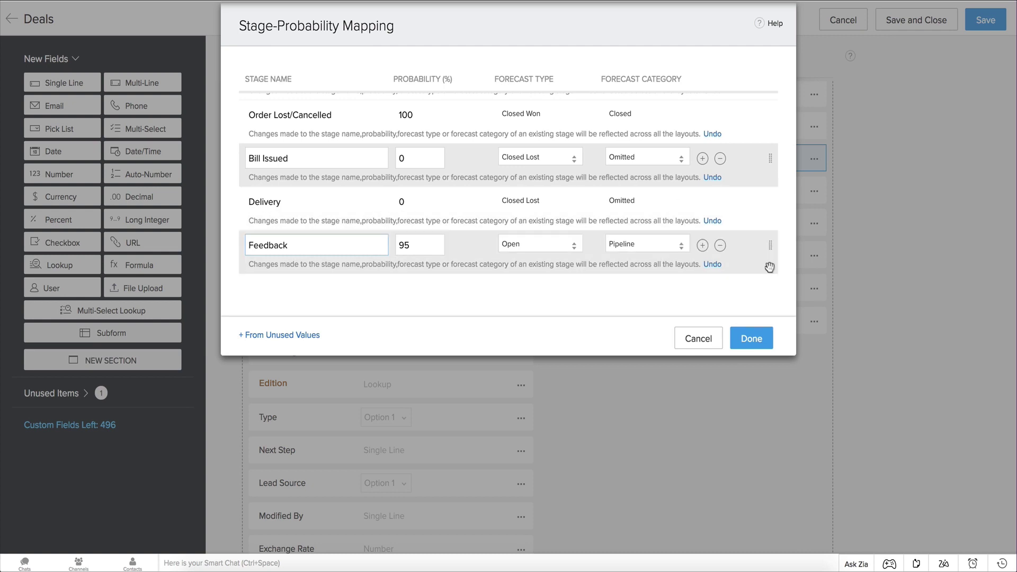
click(755, 341)
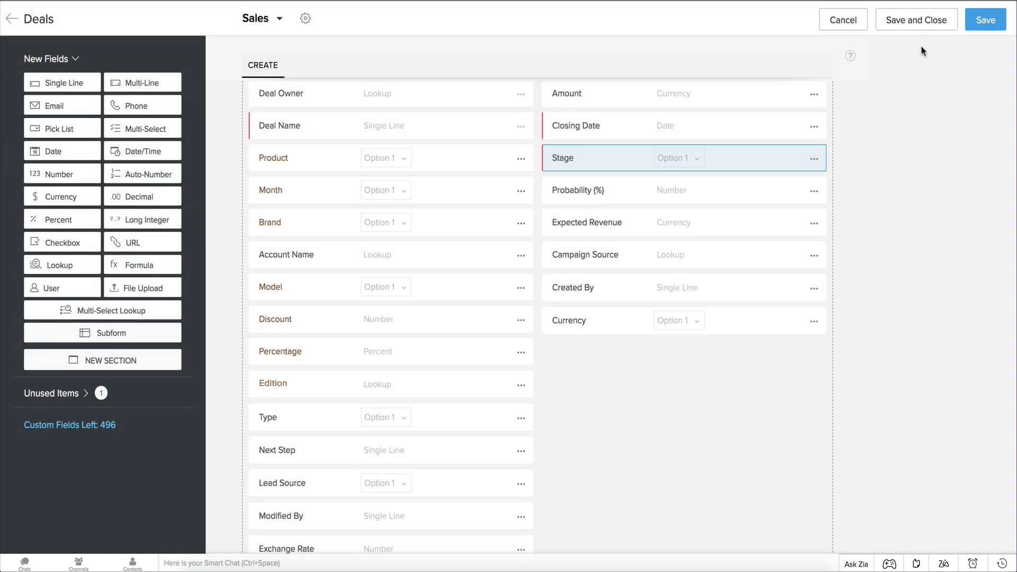
click(915, 26)
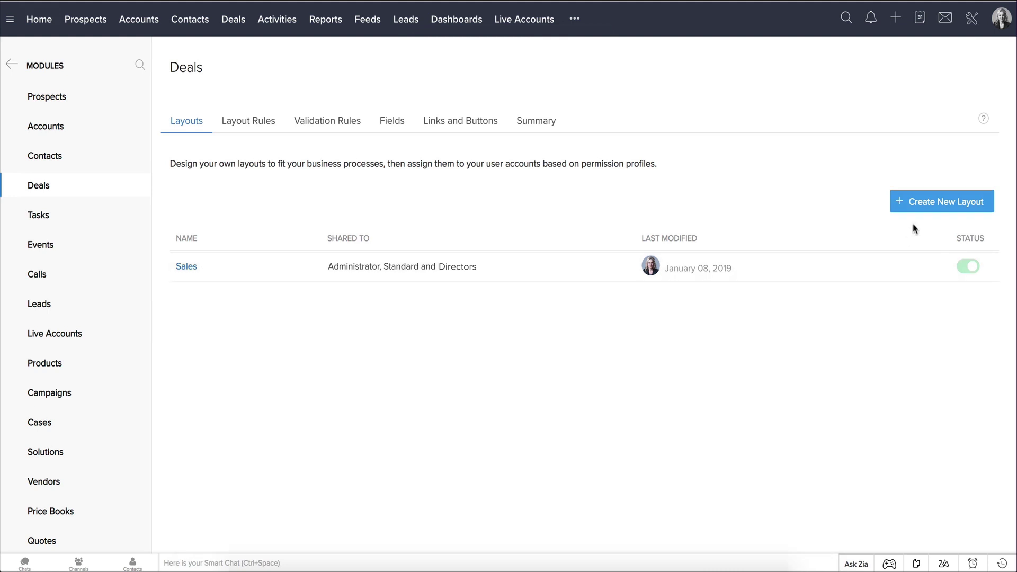
Step: Create a new Deals layout and review its default Deal Information fields
click(927, 210)
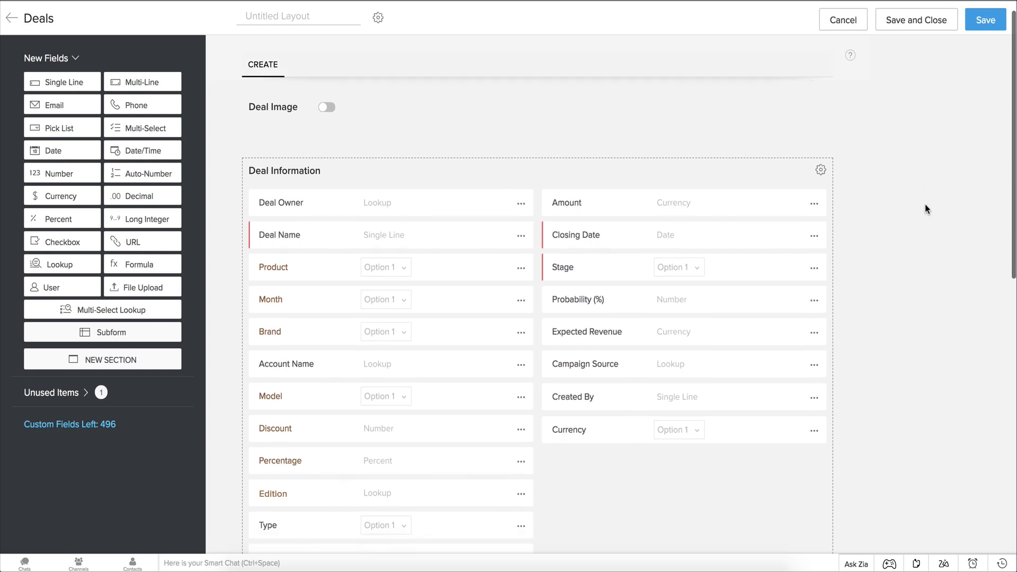
scroll(924, 205, down, 5)
scroll(925, 204, up, 5)
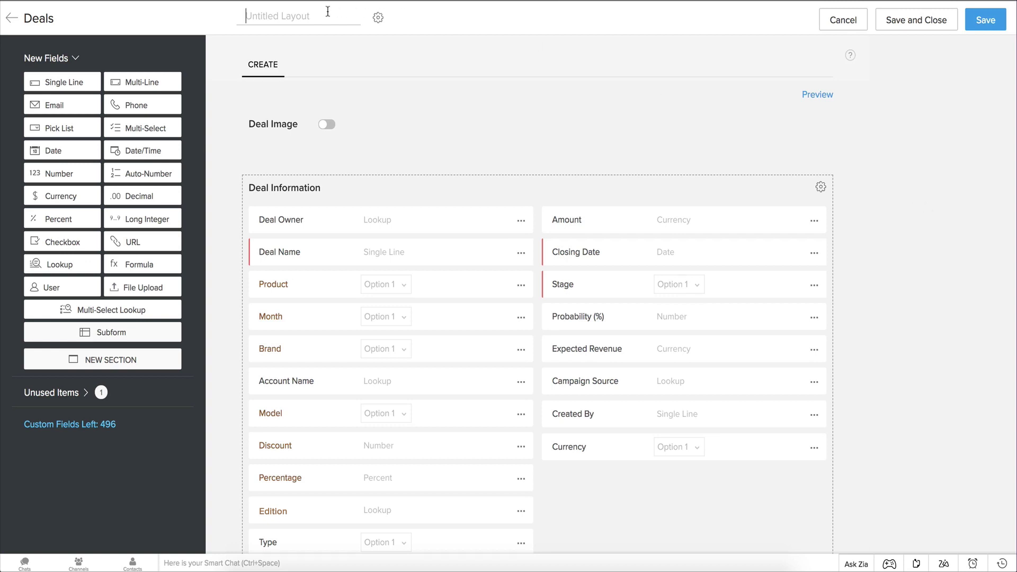
Step: Name the new layout 'Service' and add a Service Type pick list with Paid and Free
text(Service)
drag(59, 127, 268, 282)
text(Service Type)
key(Tab)
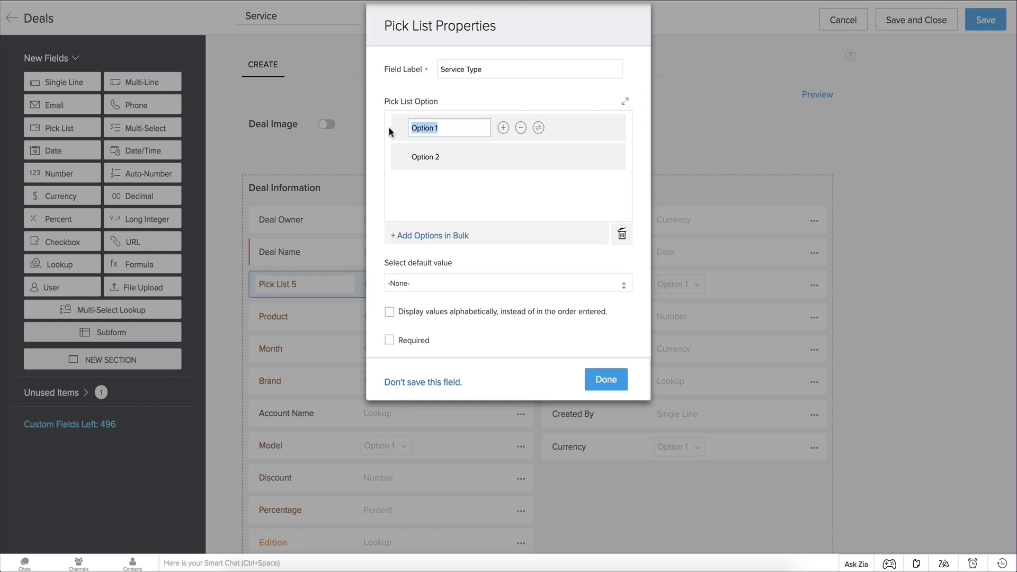
text(Paid)
key(Tab)
text(Free)
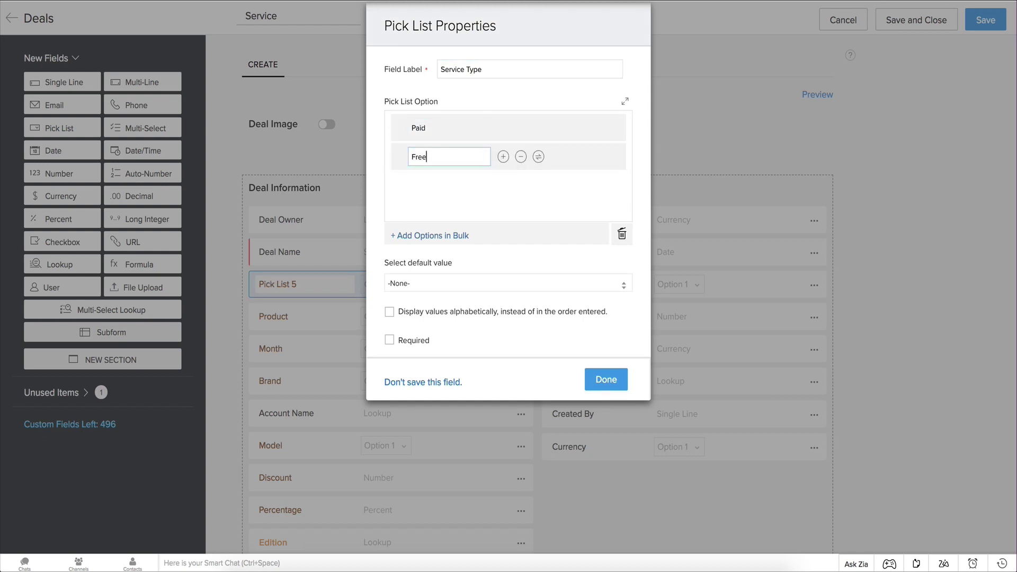
click(606, 379)
Step: Add Issue, Warranty Details and Service Status fields below Service Type
drag(79, 82, 322, 320)
text(Issue)
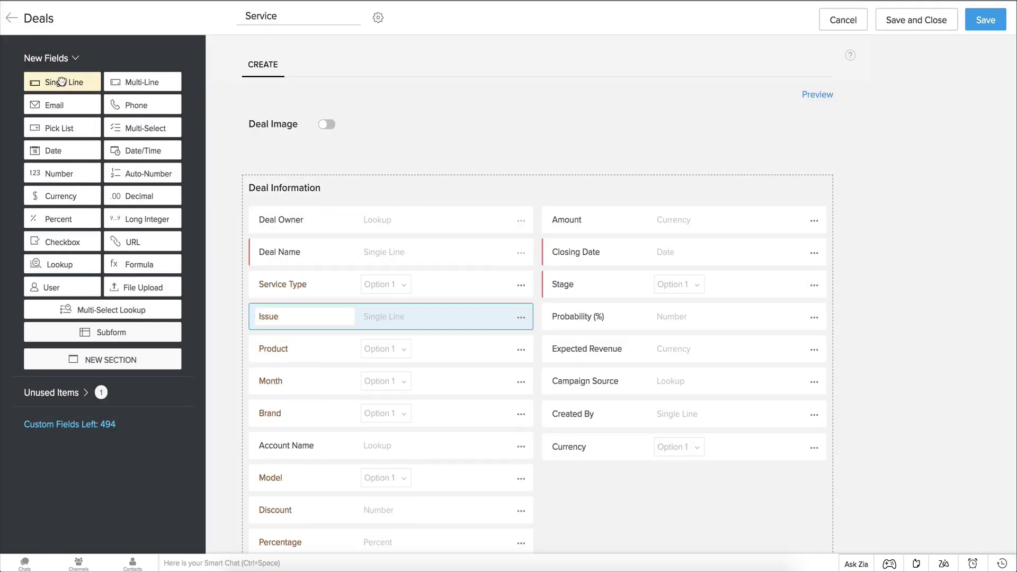
drag(46, 79, 290, 345)
text(Warranty Details)
drag(72, 130, 328, 382)
text(Service Status)
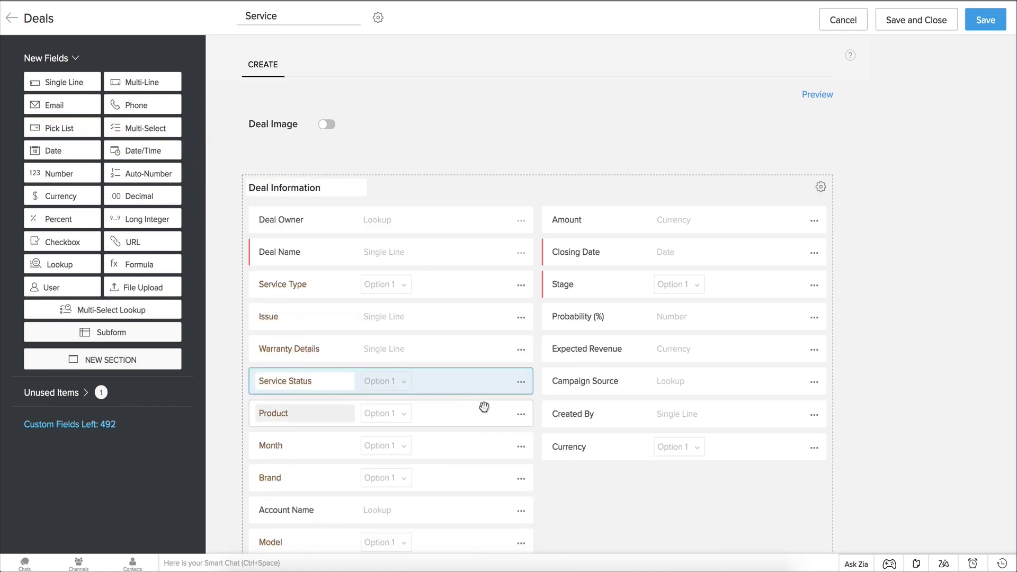
click(557, 484)
scroll(557, 484, down, 2)
scroll(557, 485, down, 12)
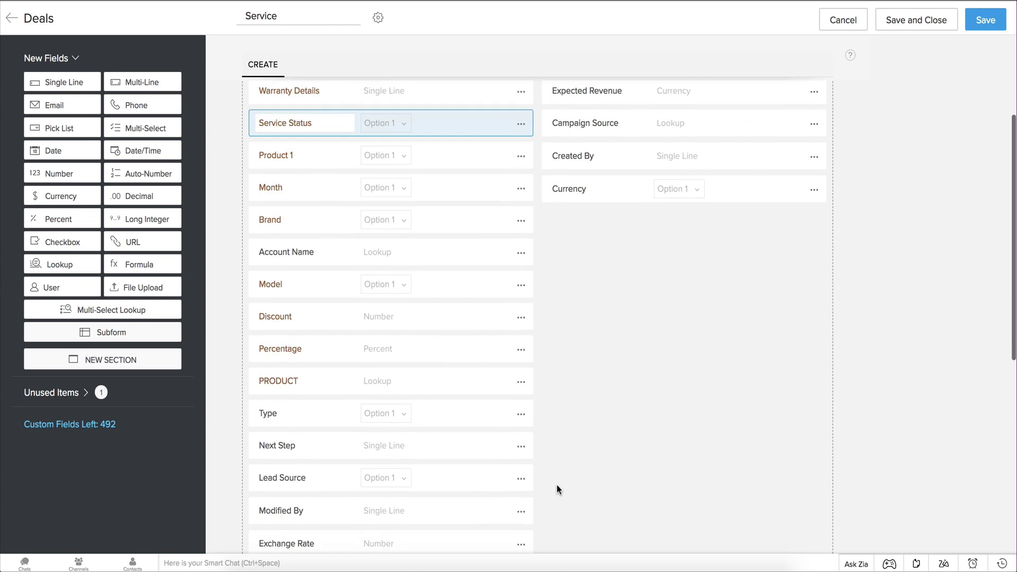
click(521, 253)
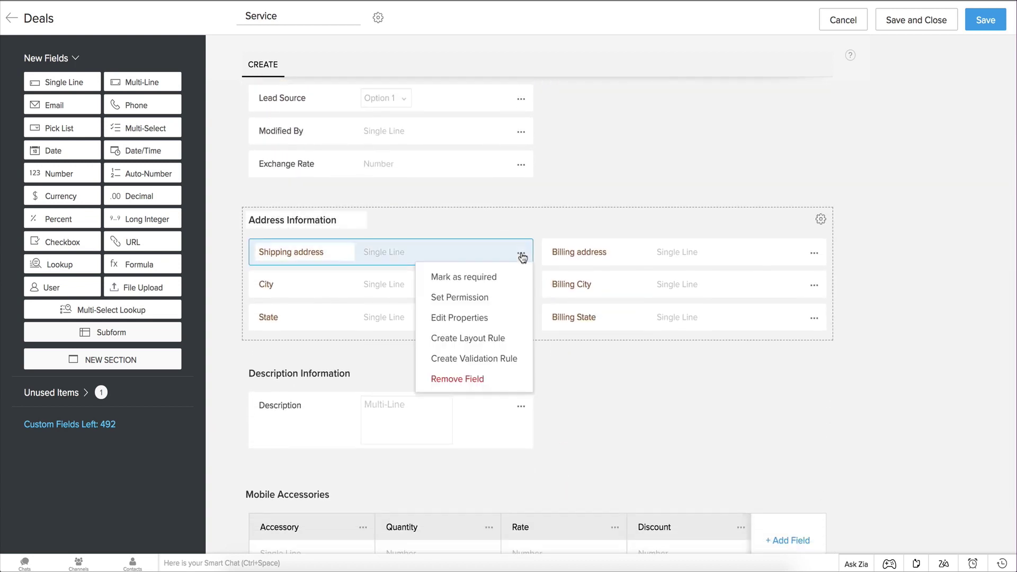
click(481, 381)
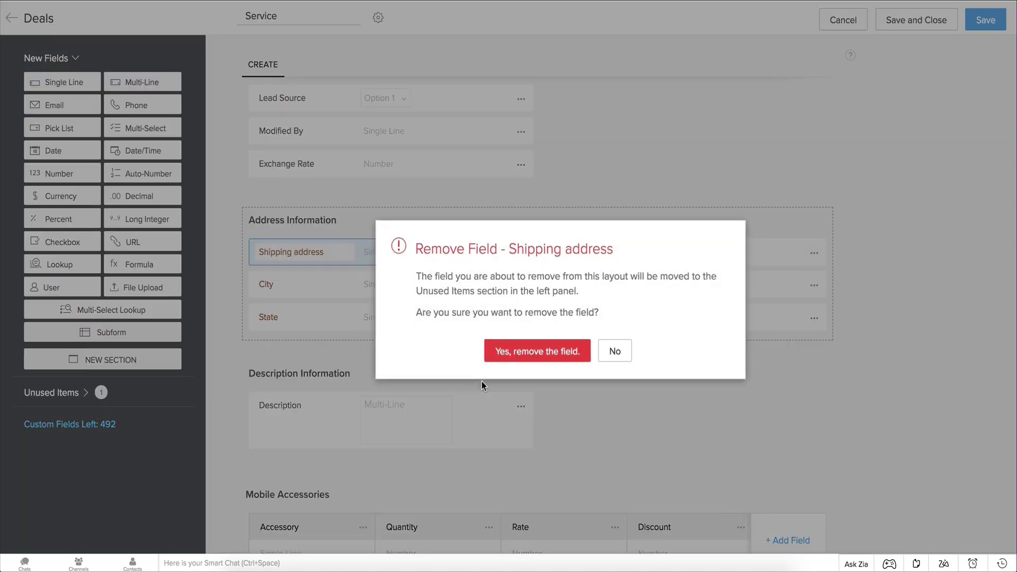
click(501, 351)
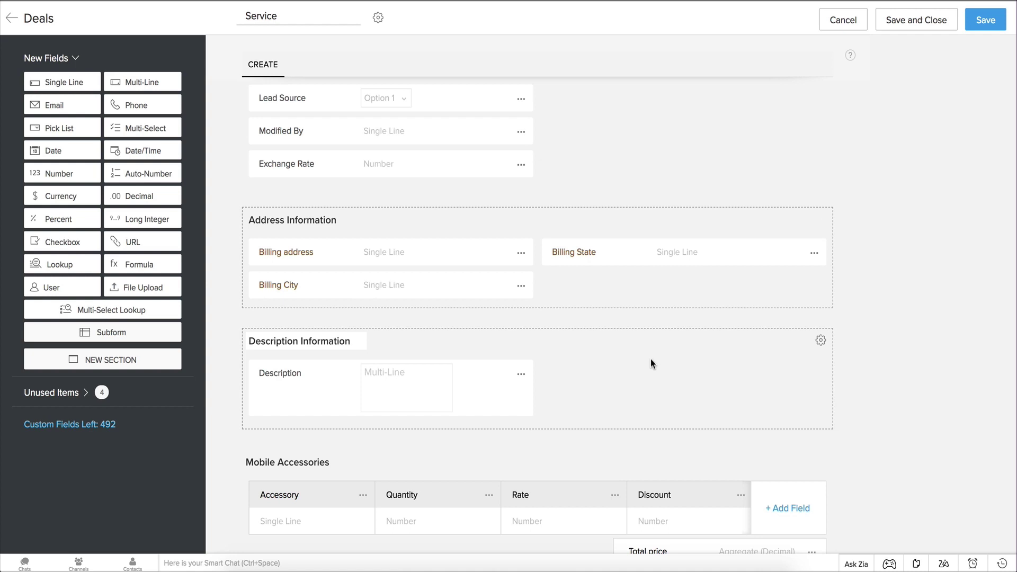
scroll(551, 374, up, 10)
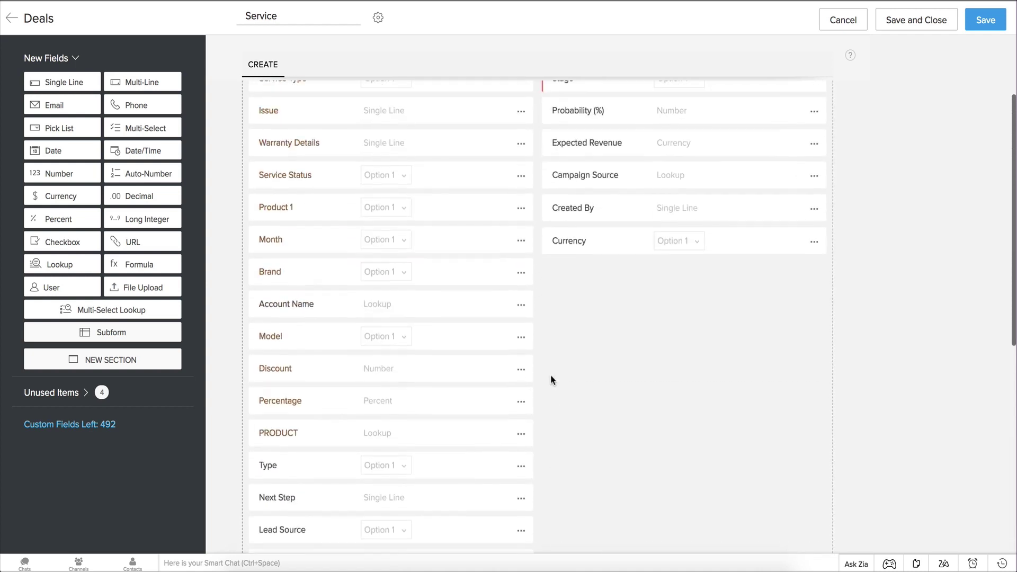
scroll(551, 375, up, 1)
Step: Replace Order Received through Order Lost/Cancelled with Complaint Received, Problem identified, Support engineer Assigned, Service Executed, Feedback
click(814, 129)
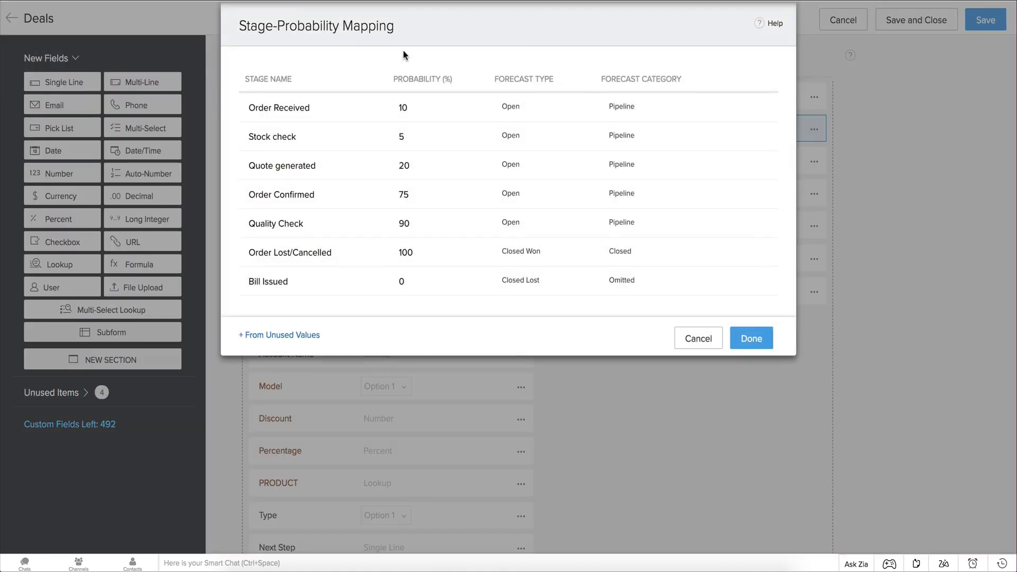
drag(336, 106, 241, 91)
text(Complaint Received)
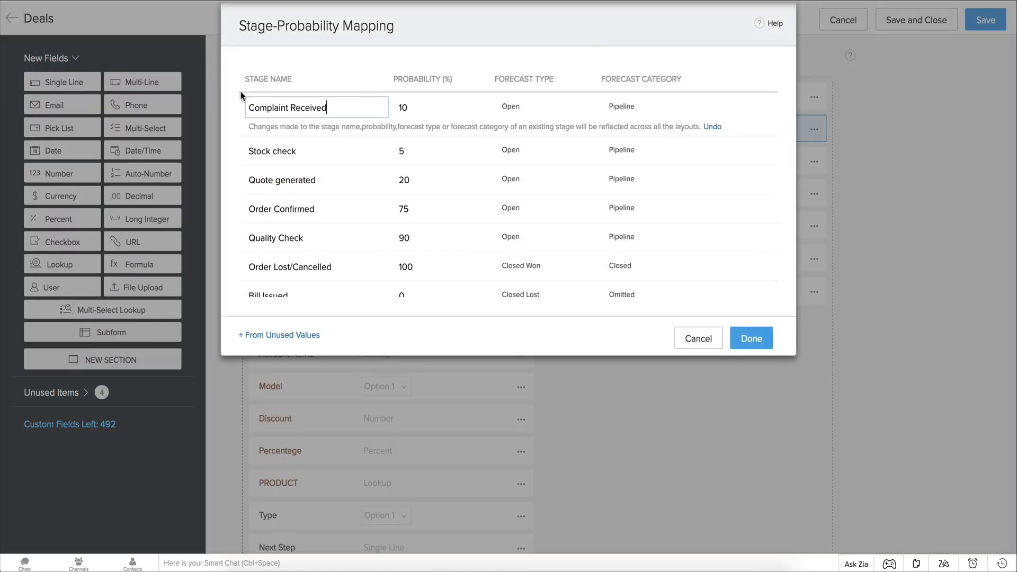
click(328, 150)
text(Problem identified)
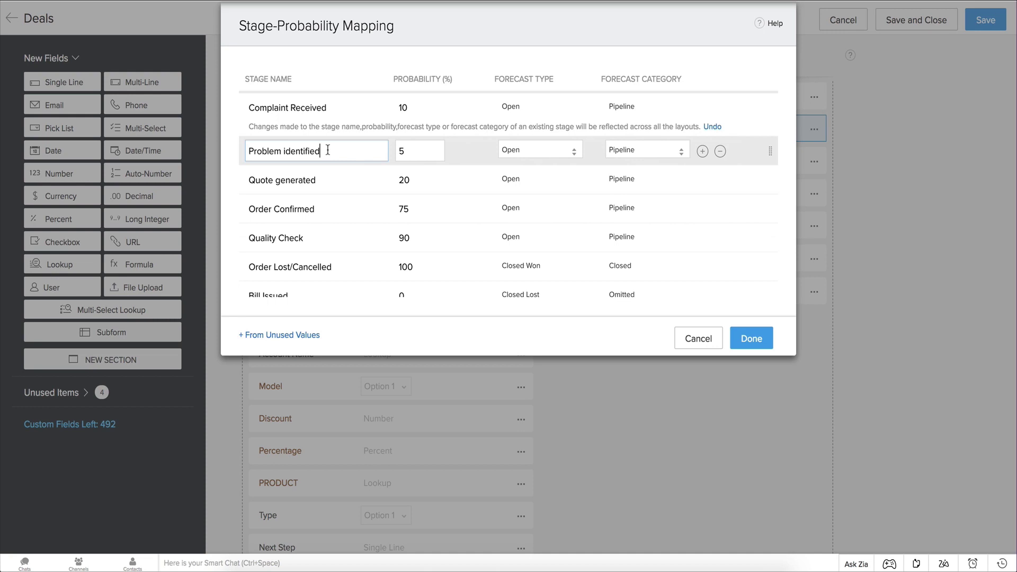
click(293, 196)
text(Support engineer Assigned)
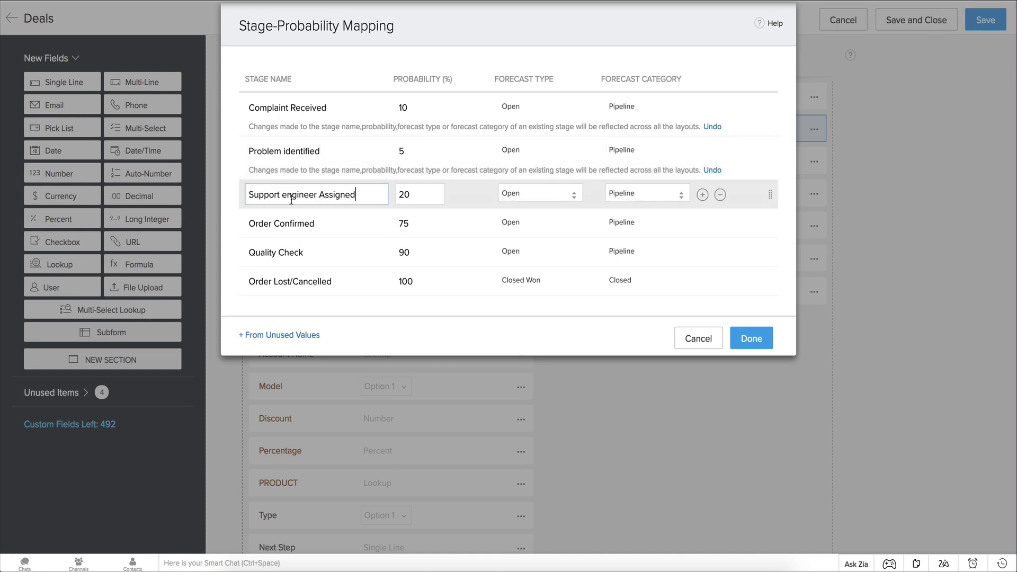
click(316, 236)
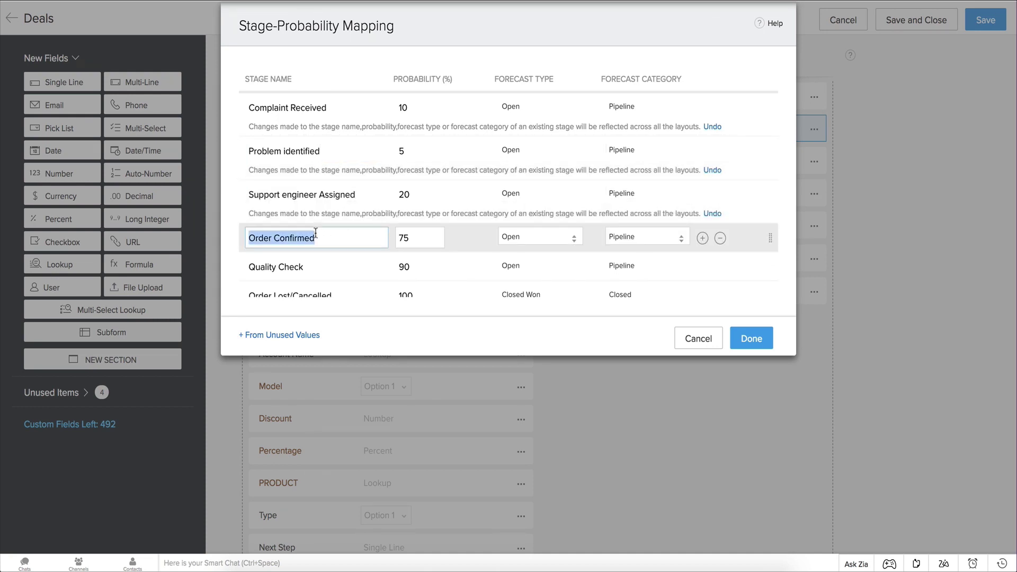
text(Service Executed)
scroll(337, 273, down, 1)
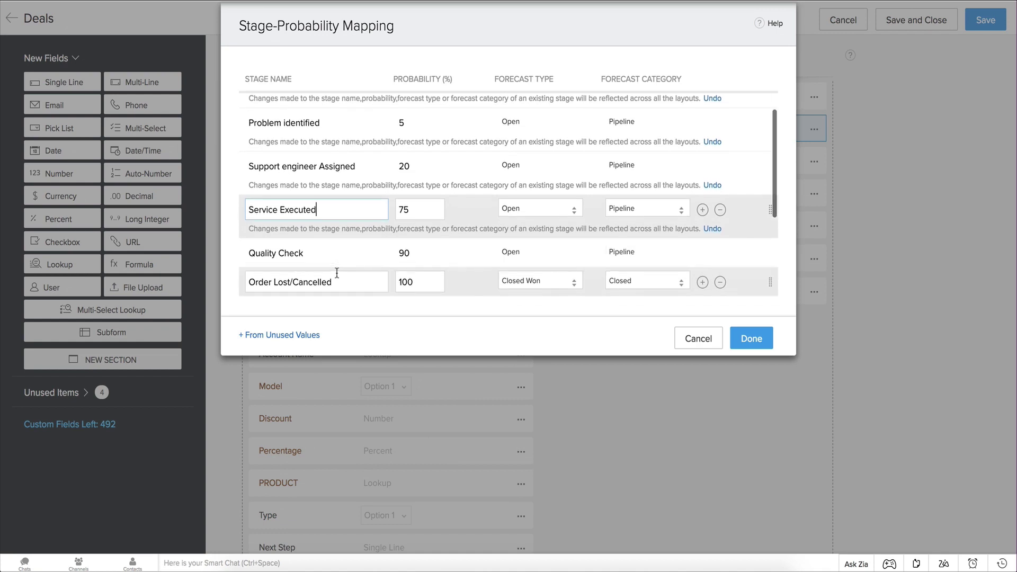
click(337, 273)
text(Feedback)
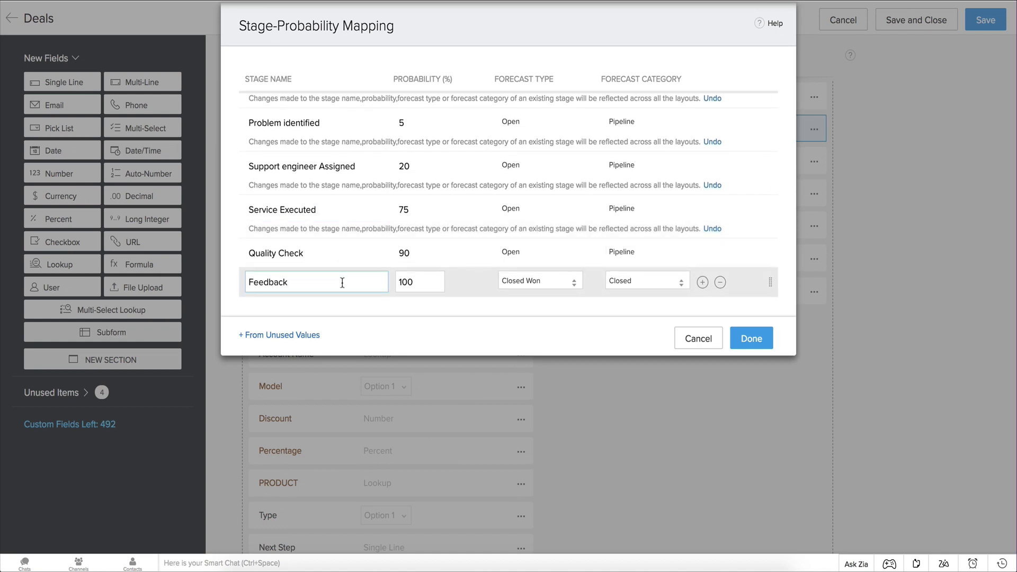
click(756, 341)
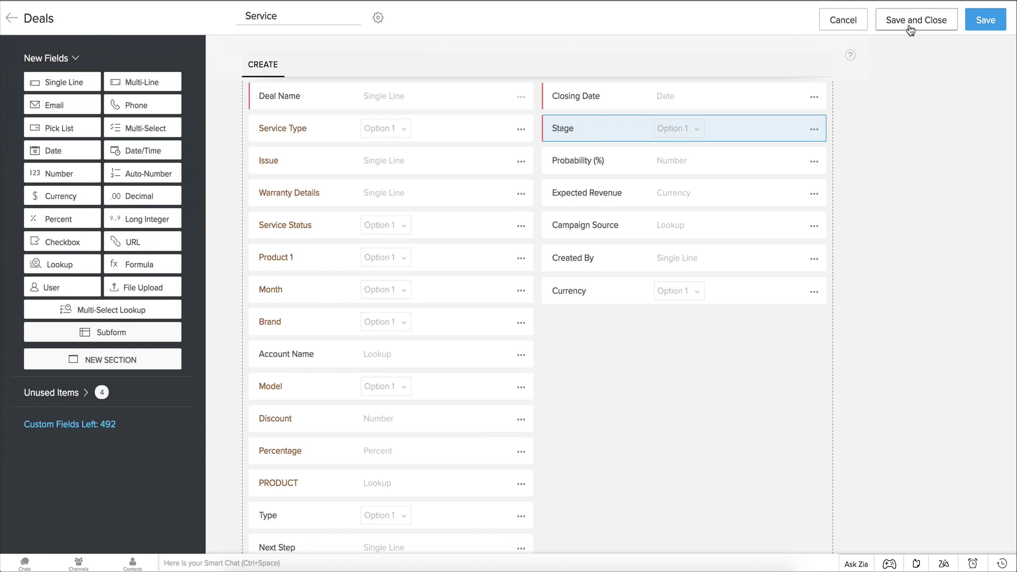
Step: Save the Service layout and grant the Service Representatives and Service Manager profiles access
click(910, 26)
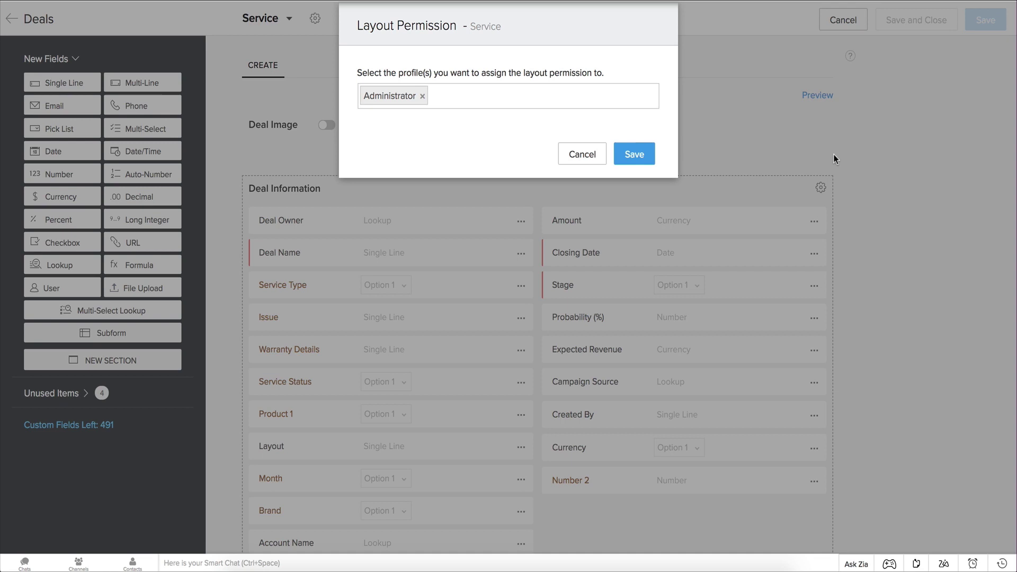
click(477, 98)
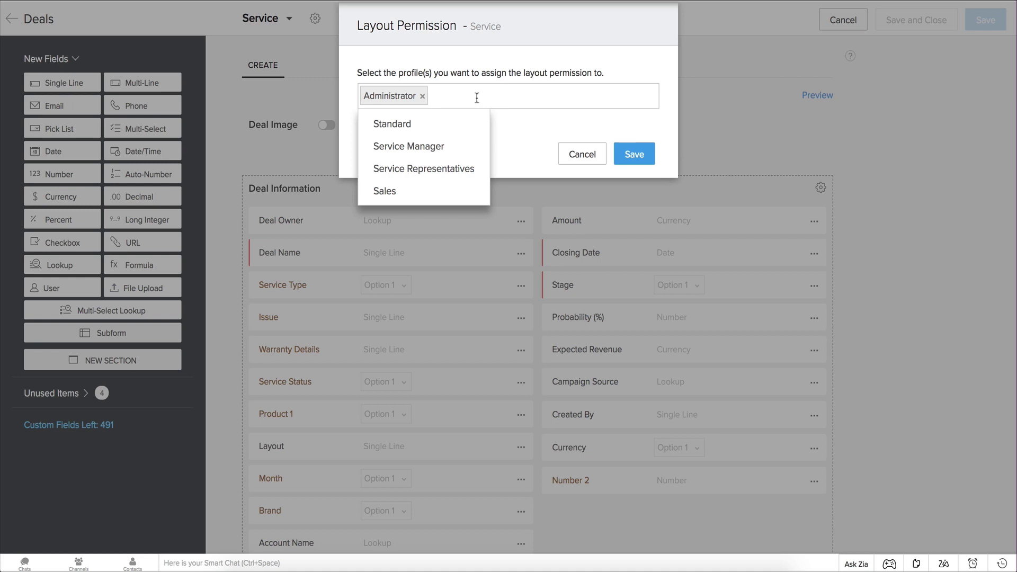
click(466, 170)
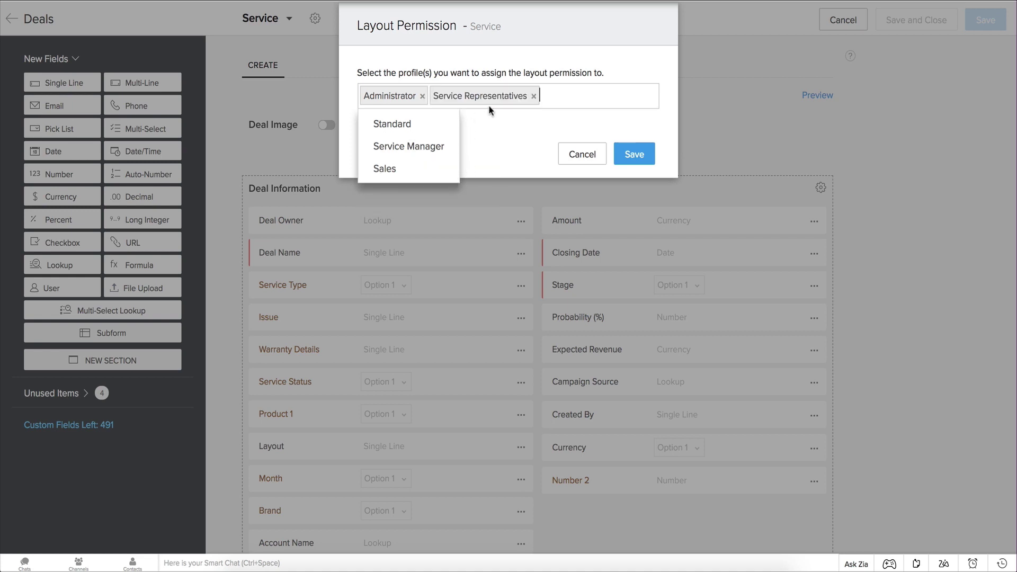
click(448, 146)
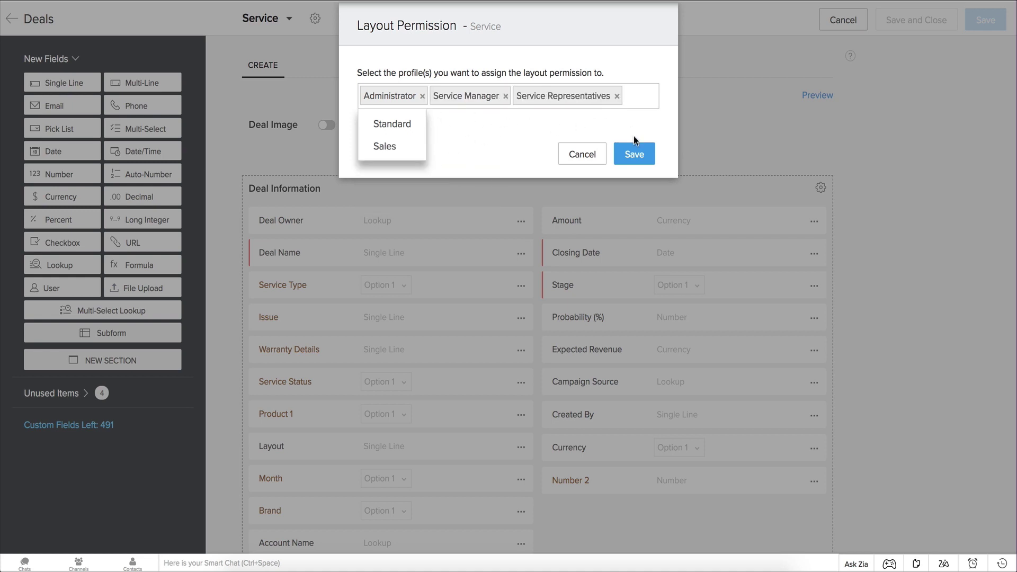
click(636, 154)
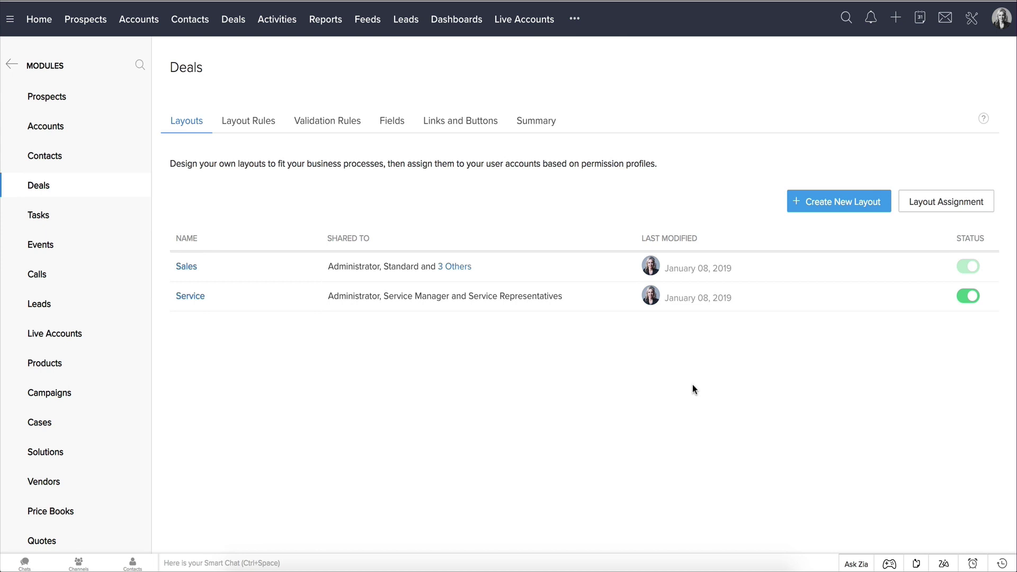
Step: In Layout Assignment, add the Sales layout to Sales Reps and make it their default
click(914, 204)
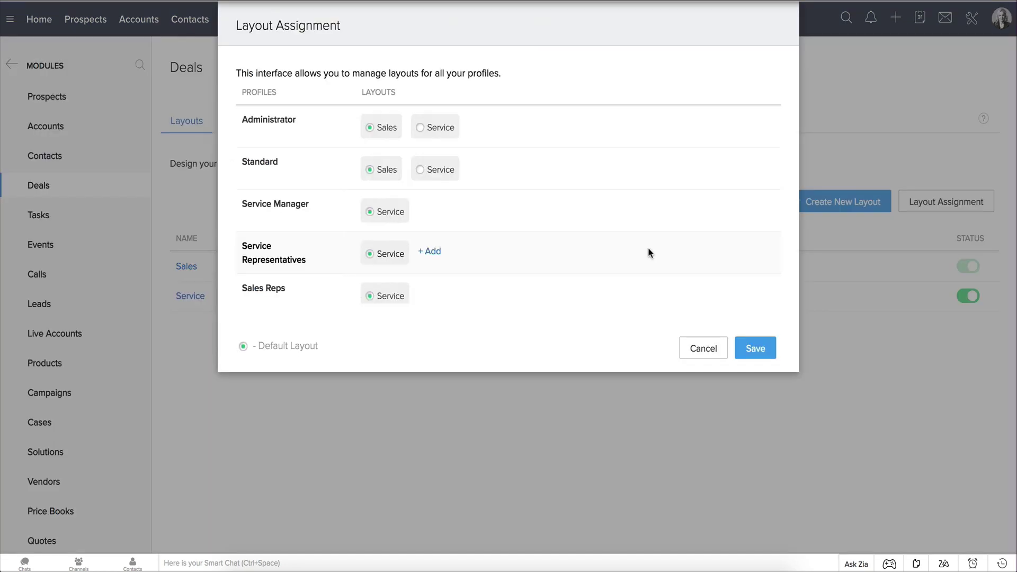
scroll(649, 249, down, 3)
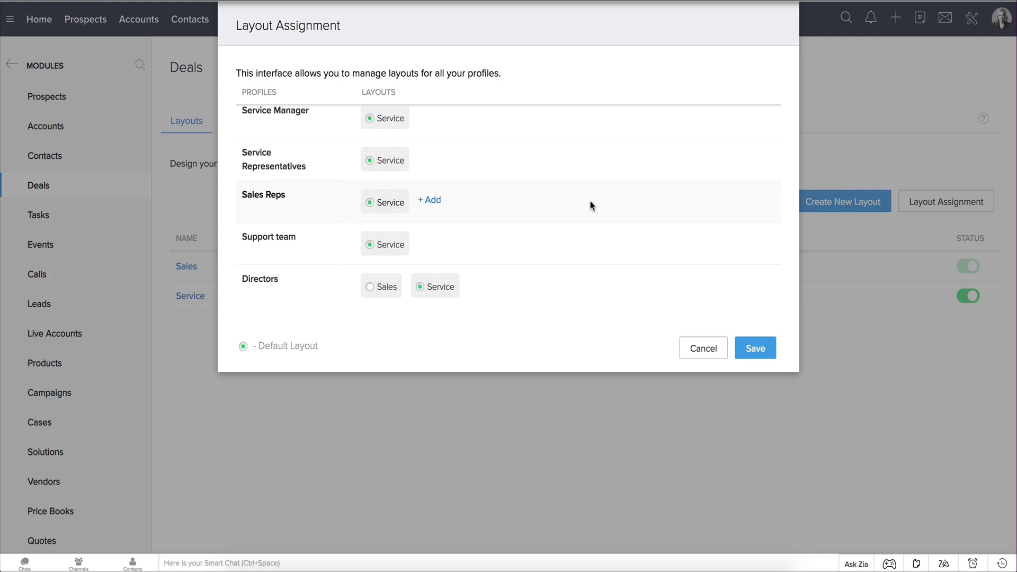
click(432, 204)
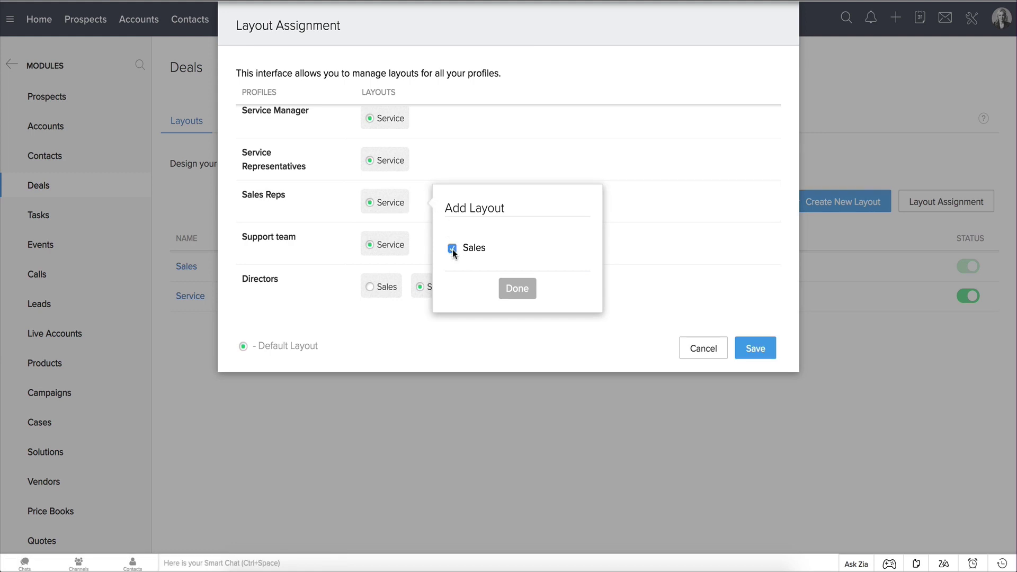
click(526, 297)
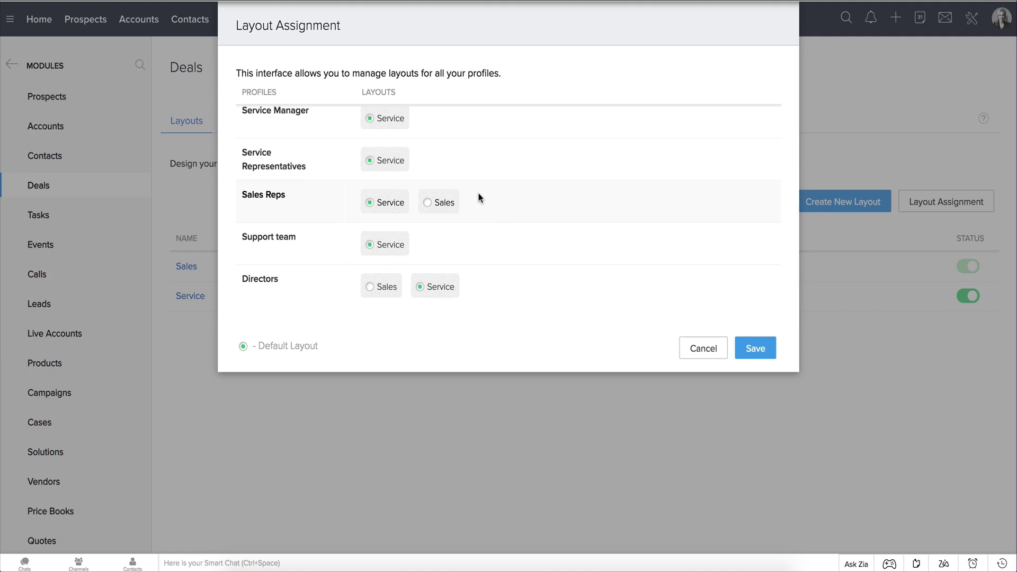
click(427, 203)
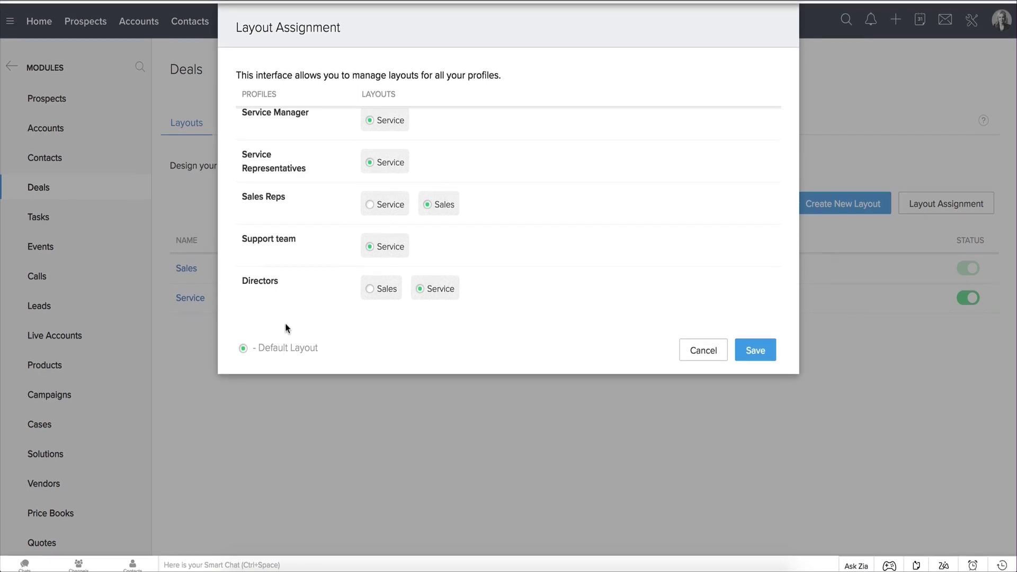
scroll(509, 175, up, 3)
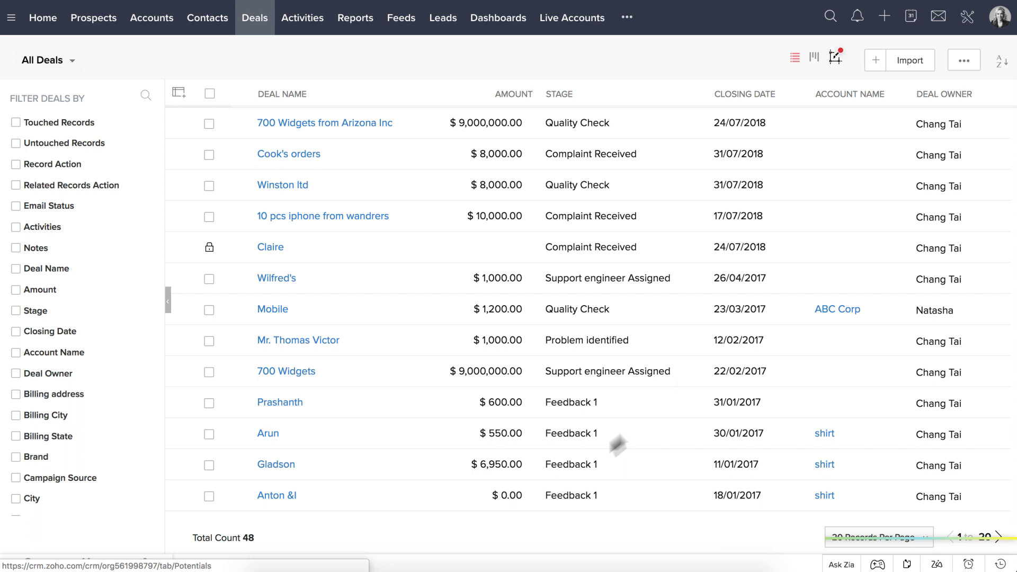
Step: Start a new deal from the Deals tab and list its Sales and Service layout options
click(872, 68)
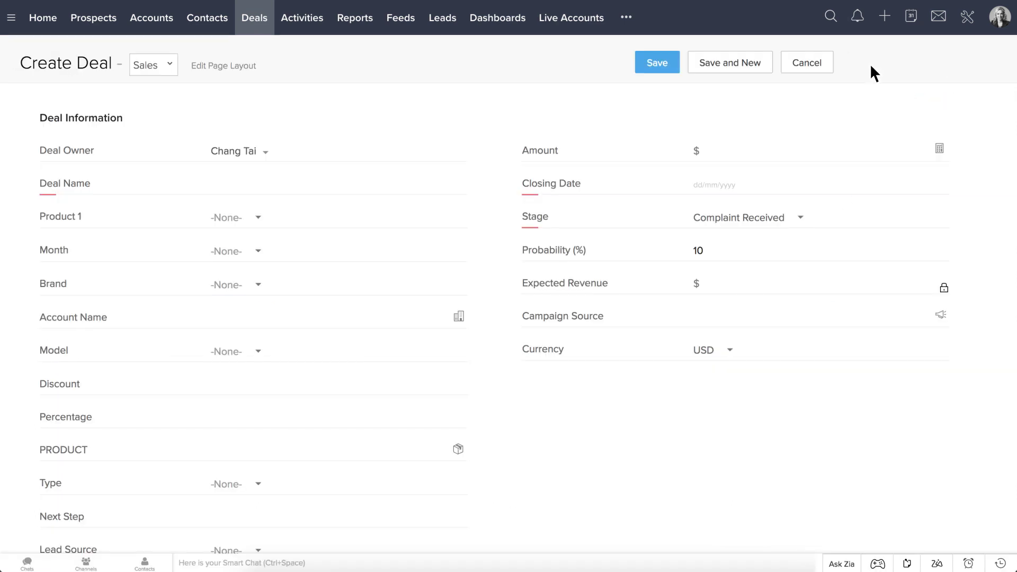
click(172, 66)
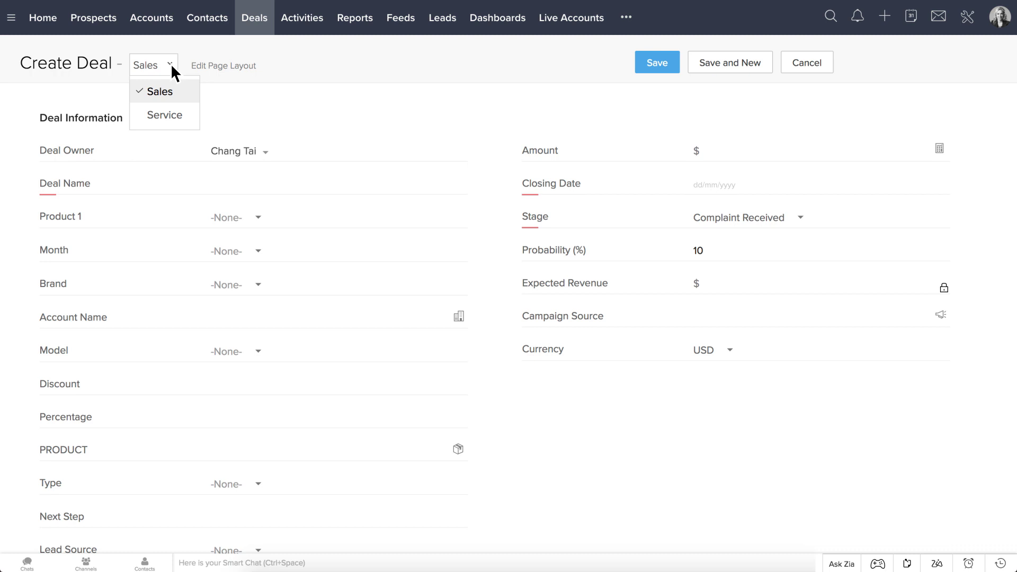